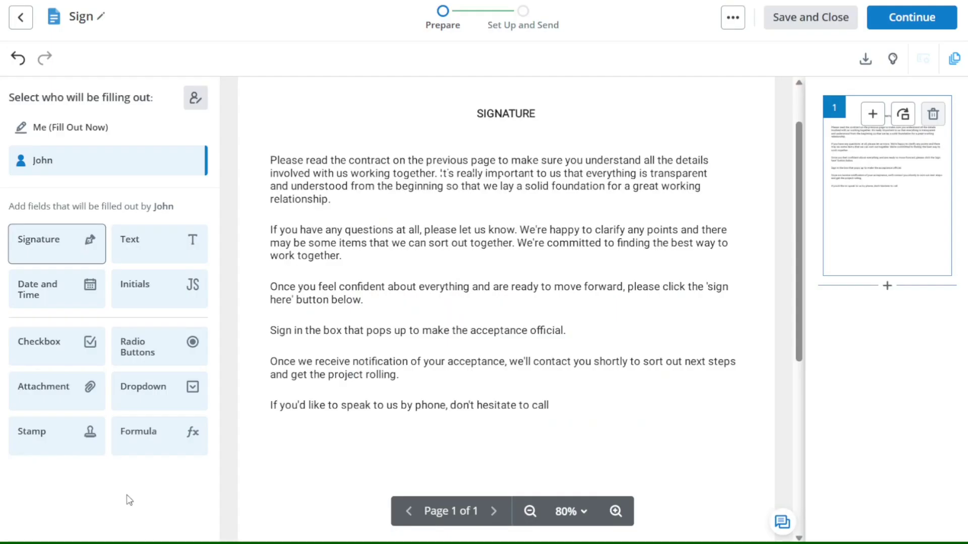
# Place a required Signature field for the recipient below the last paragraph.
pyautogui.moveTo(50, 250)
pyautogui.mouseDown()
pyautogui.moveTo(189, 287)
pyautogui.moveTo(590, 461)
pyautogui.moveTo(668, 448)
pyautogui.moveTo(629, 442)
pyautogui.mouseUp()
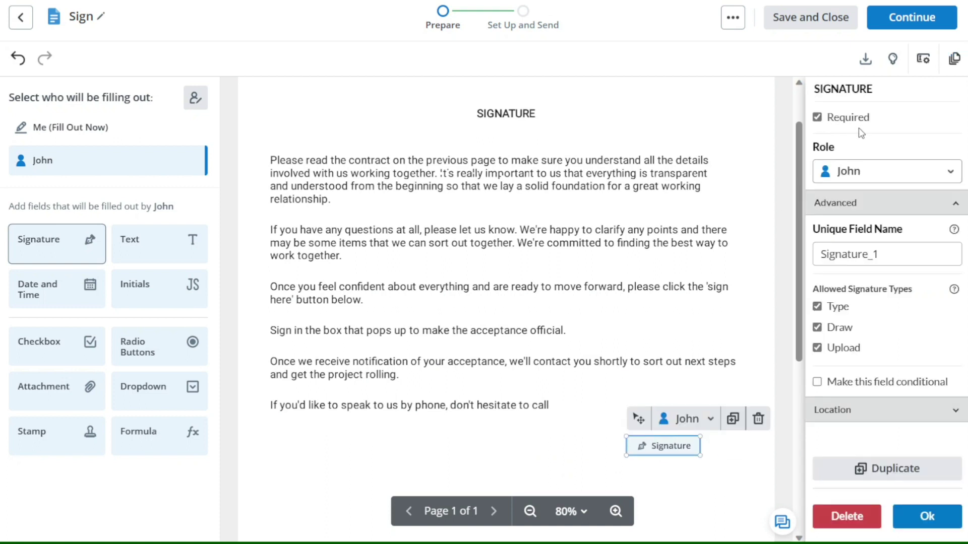
pyautogui.click(817, 117)
pyautogui.click(816, 117)
pyautogui.click(928, 524)
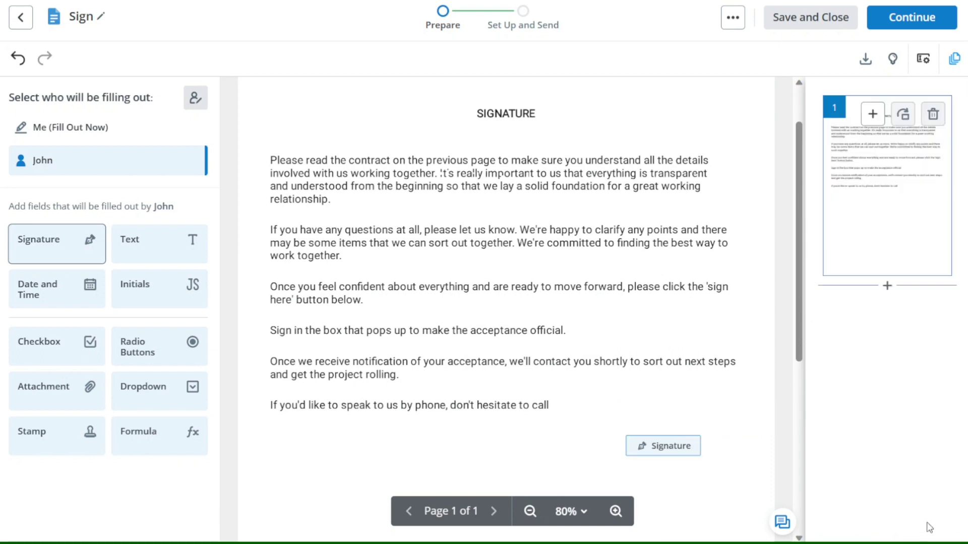
# Sign the contract yourself near the page bottom with your default signature.
pyautogui.click(106, 144)
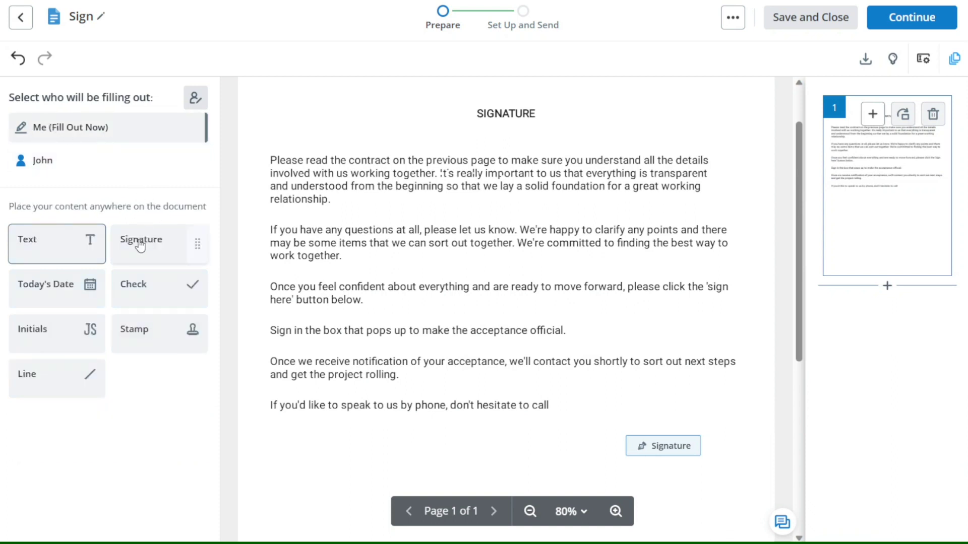
pyautogui.moveTo(141, 246)
pyautogui.mouseDown()
pyautogui.moveTo(304, 408)
pyautogui.moveTo(300, 454)
pyautogui.moveTo(359, 460)
pyautogui.moveTo(297, 448)
pyautogui.mouseUp()
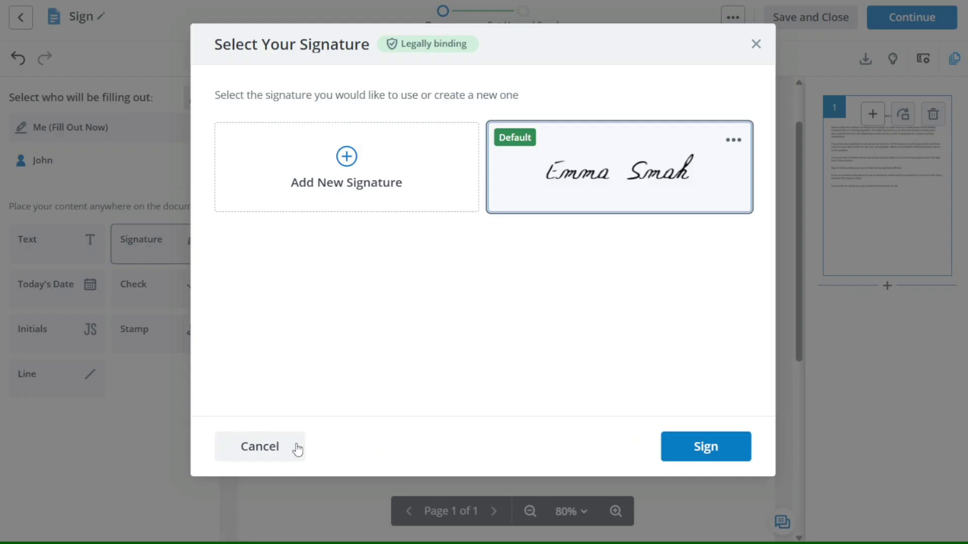
pyautogui.click(701, 455)
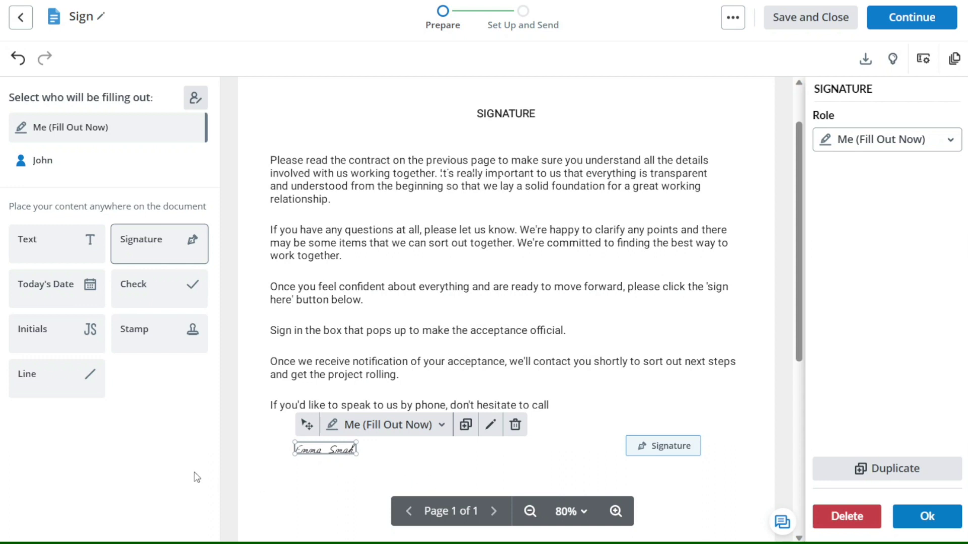
pyautogui.click(228, 475)
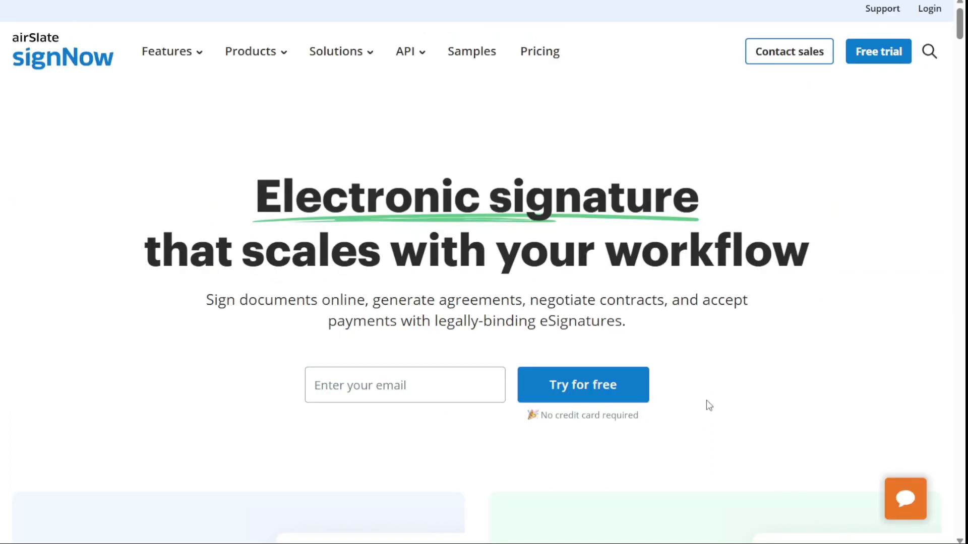
pyautogui.moveTo(640, 417); pyautogui.dragTo(542, 417)
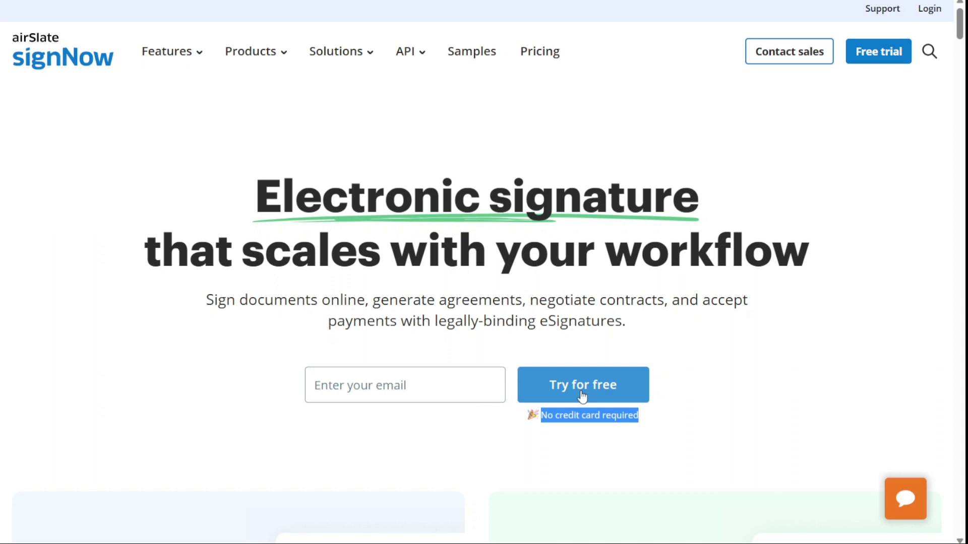
pyautogui.click(550, 343)
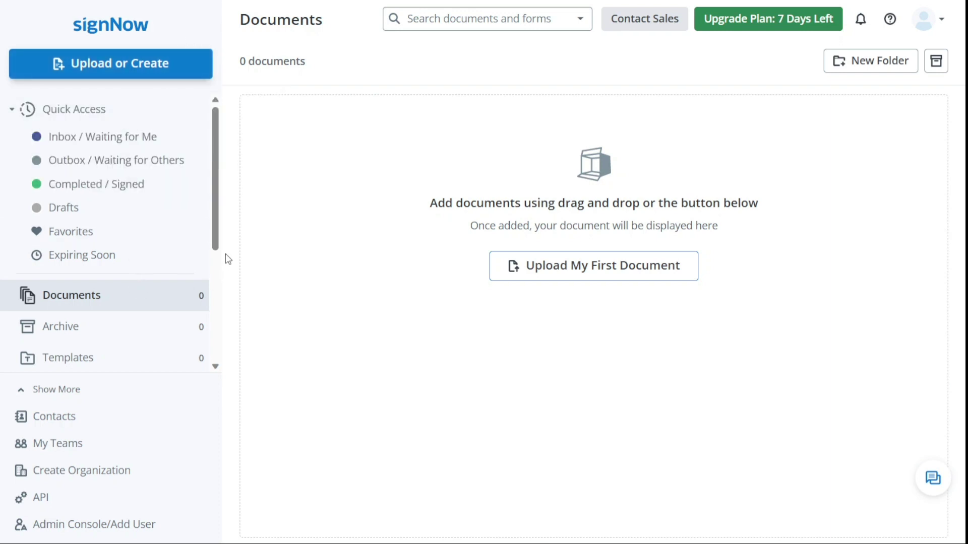
# Bring up the Upload or Create menu offering a Document or a Template.
pyautogui.moveTo(216, 244); pyautogui.dragTo(213, 359)
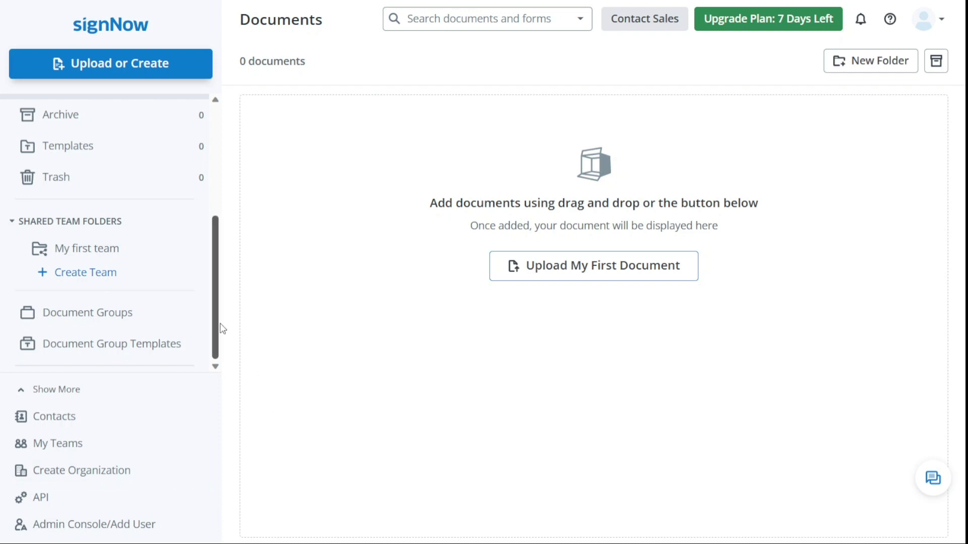
pyautogui.scroll(5, 220, 328)
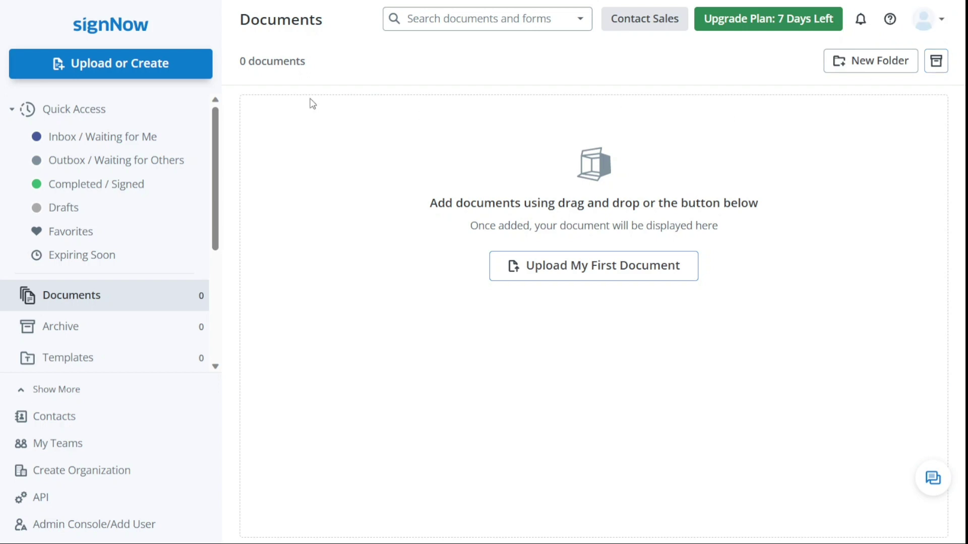
pyautogui.click(162, 65)
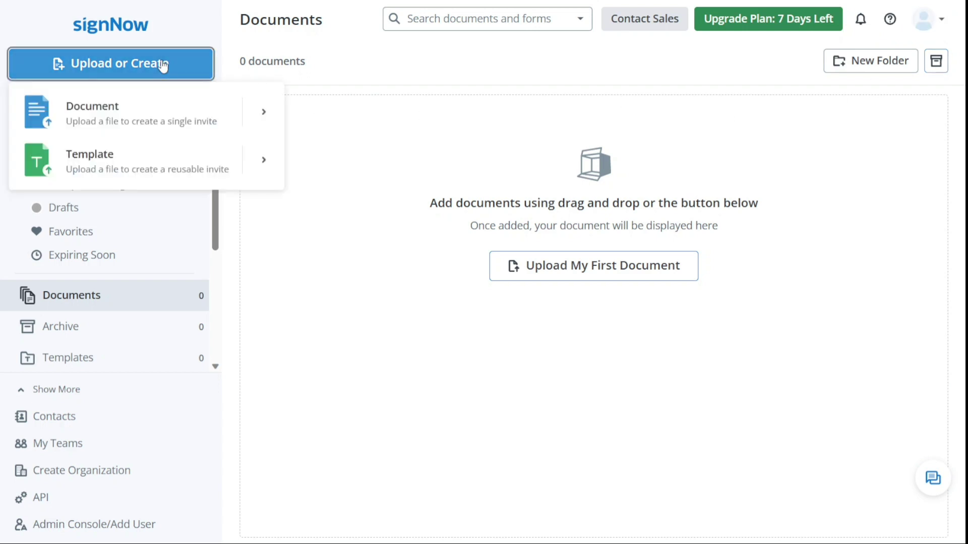
# Close the upload menu and check the empty Inbox, Outbox and Completed/Signed folders.
pyautogui.click(188, 39)
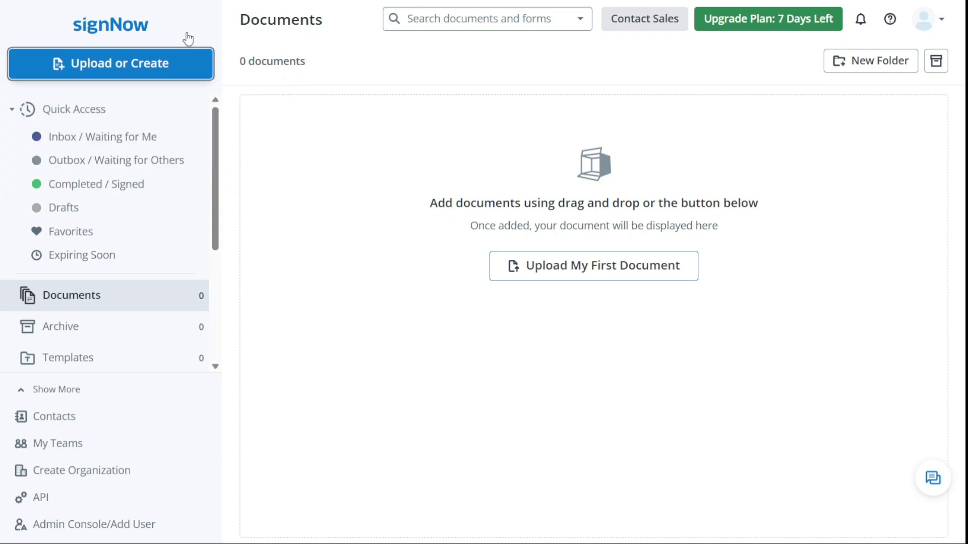
pyautogui.click(87, 124)
pyautogui.click(87, 124)
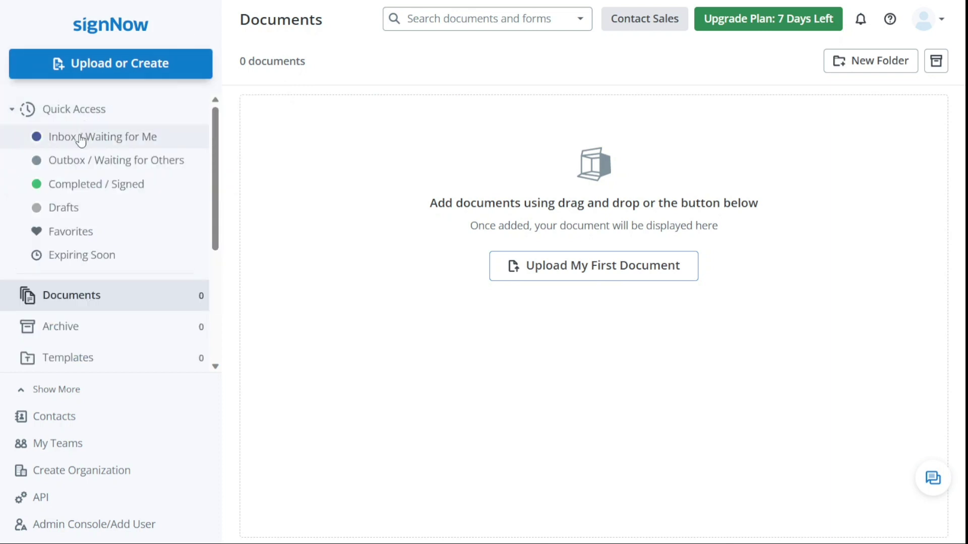
pyautogui.click(81, 140)
pyautogui.click(101, 161)
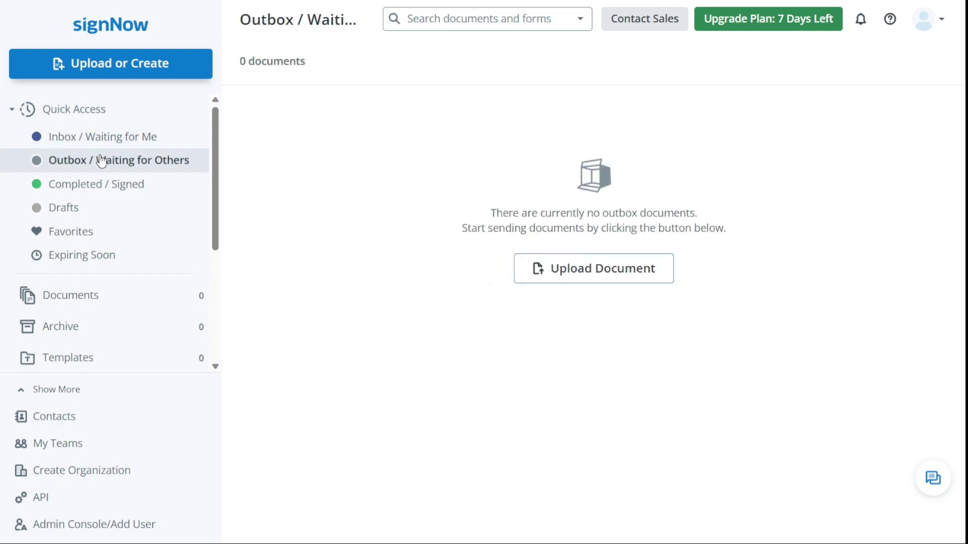
pyautogui.click(109, 188)
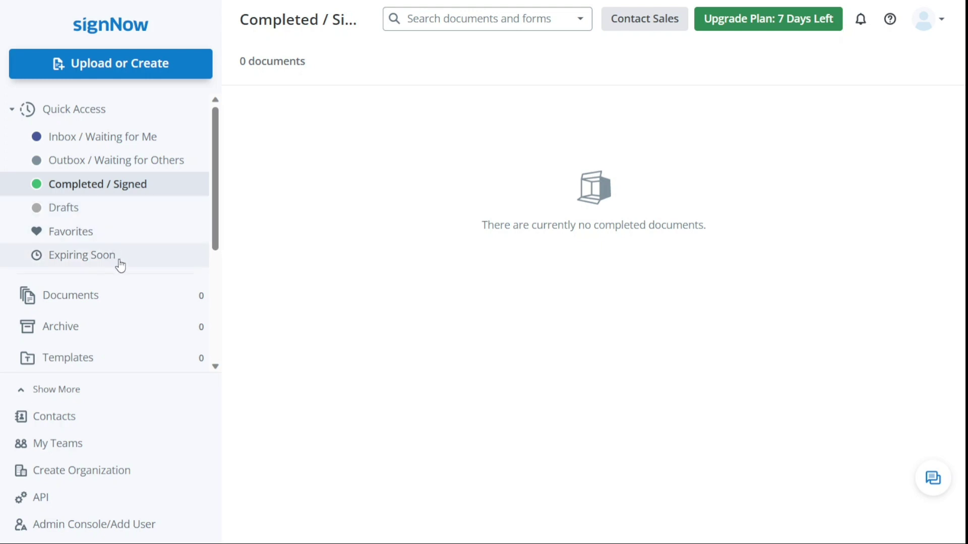
# Check the empty Documents, Archive, Templates and Trash folders, ending on Contacts.
pyautogui.scroll(-1, 218, 262)
pyautogui.moveTo(218, 262); pyautogui.dragTo(220, 305)
pyautogui.click(114, 172)
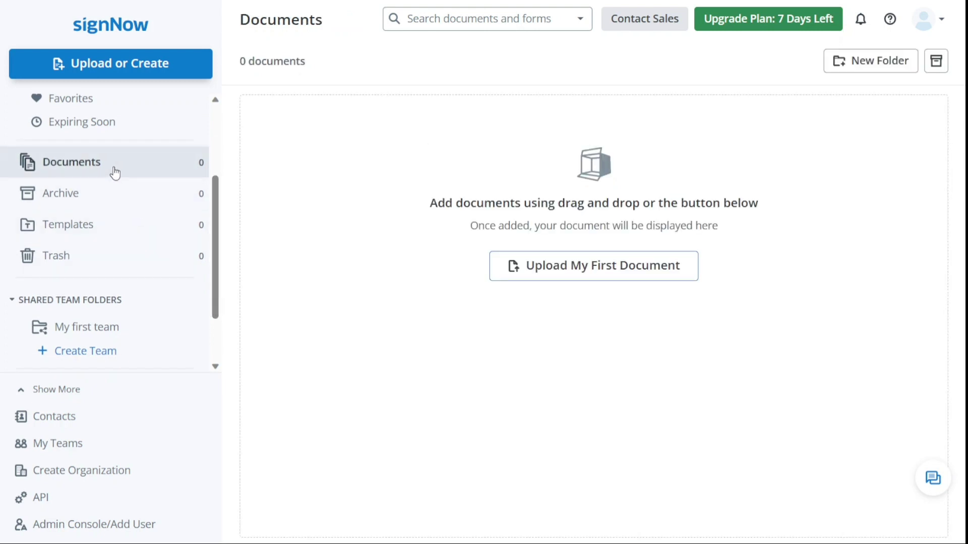
pyautogui.click(110, 199)
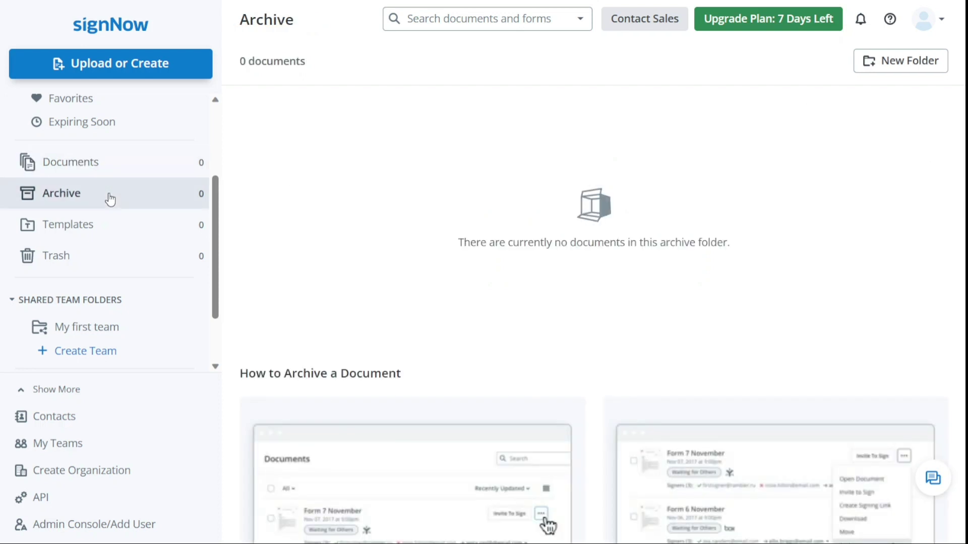
pyautogui.click(99, 231)
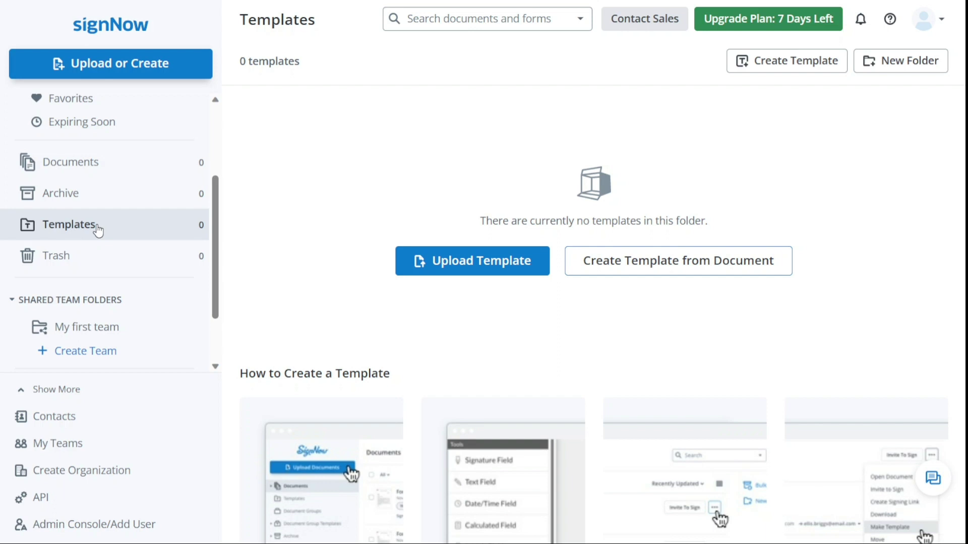
pyautogui.click(95, 261)
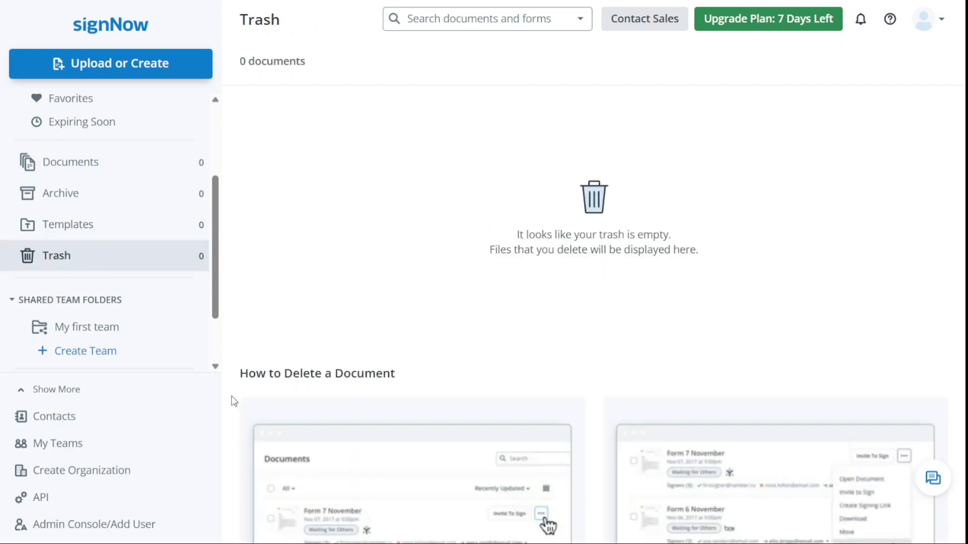
pyautogui.click(145, 421)
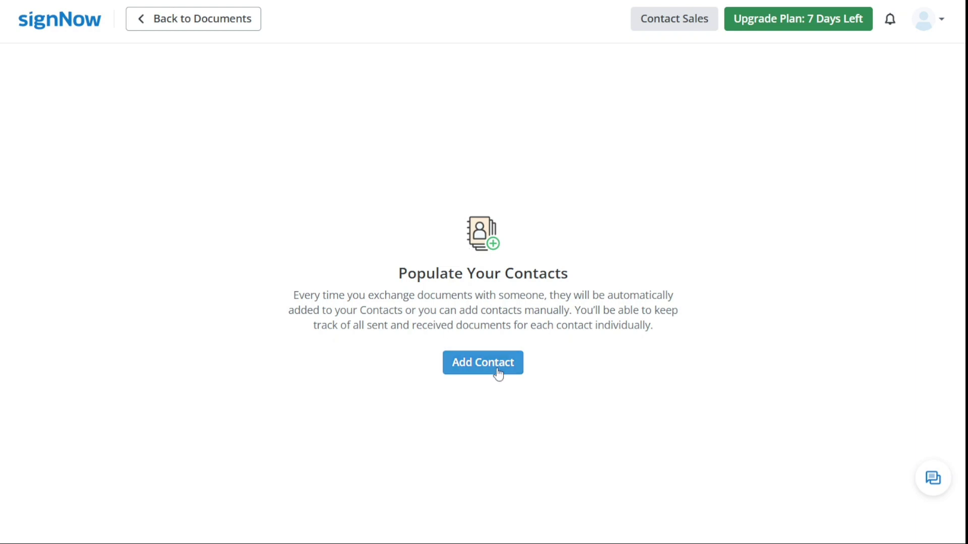
# Review the My Teams and My Organizations pages, returning to the Documents dashboard after each.
pyautogui.click(200, 20)
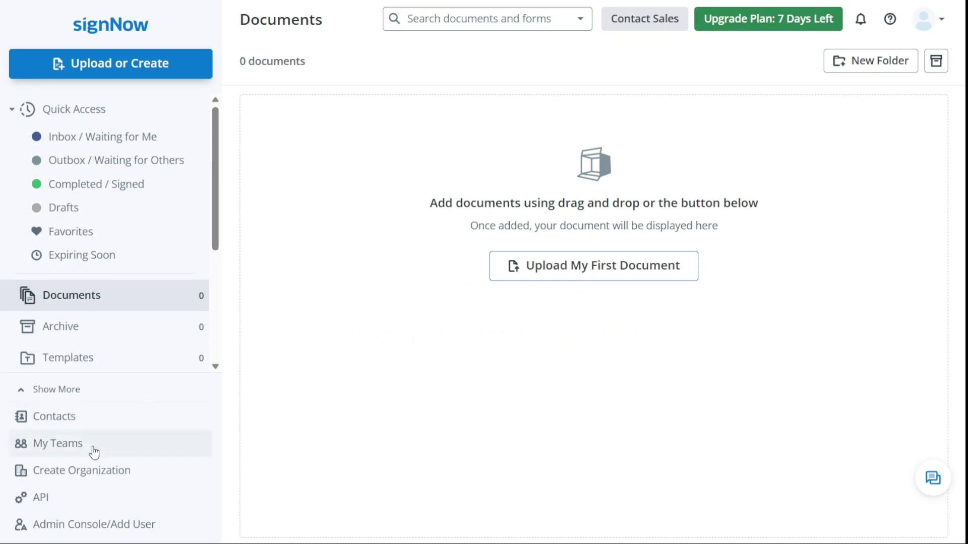
pyautogui.click(58, 444)
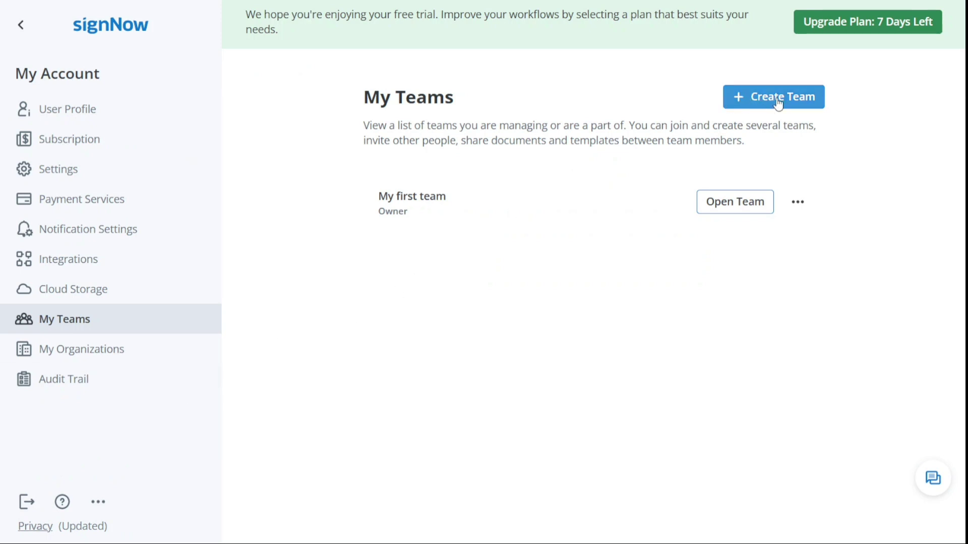
pyautogui.click(19, 28)
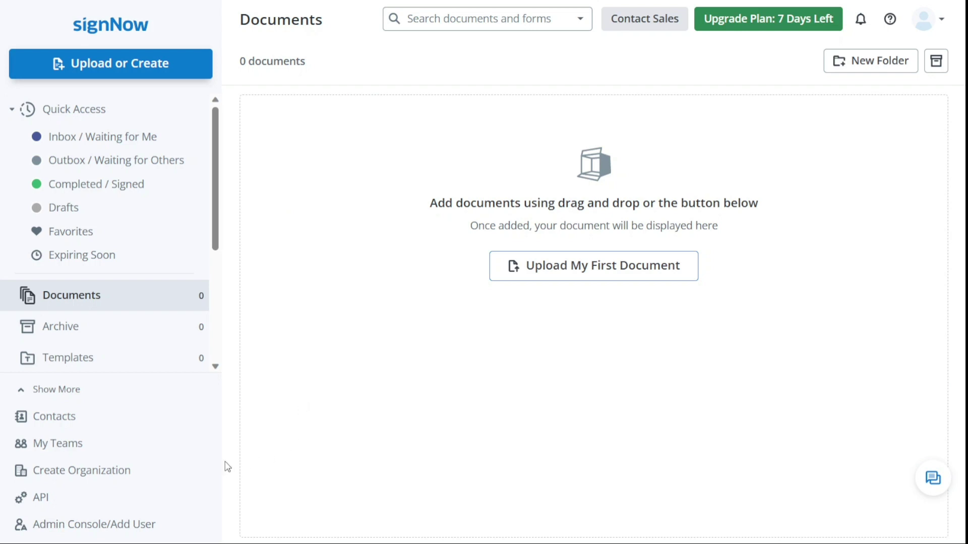
pyautogui.click(153, 477)
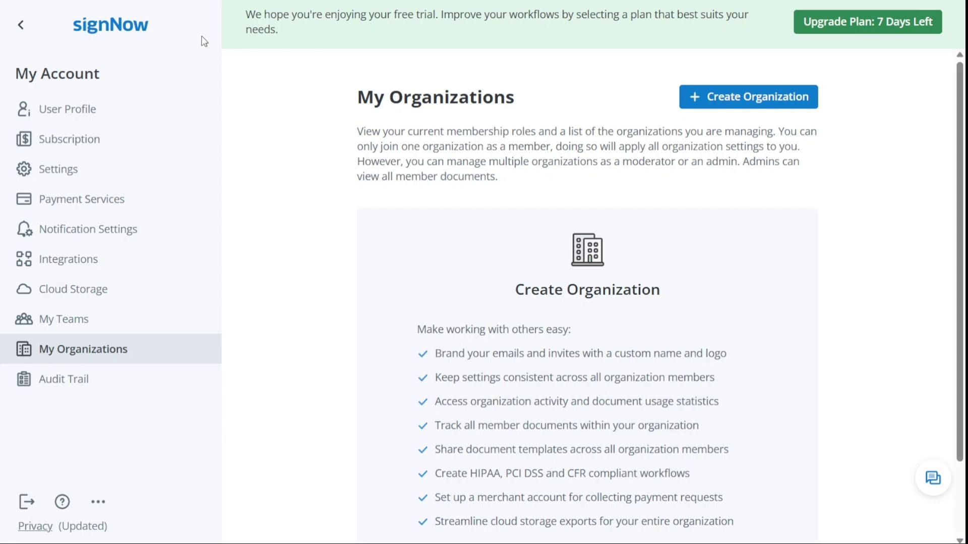
pyautogui.click(21, 28)
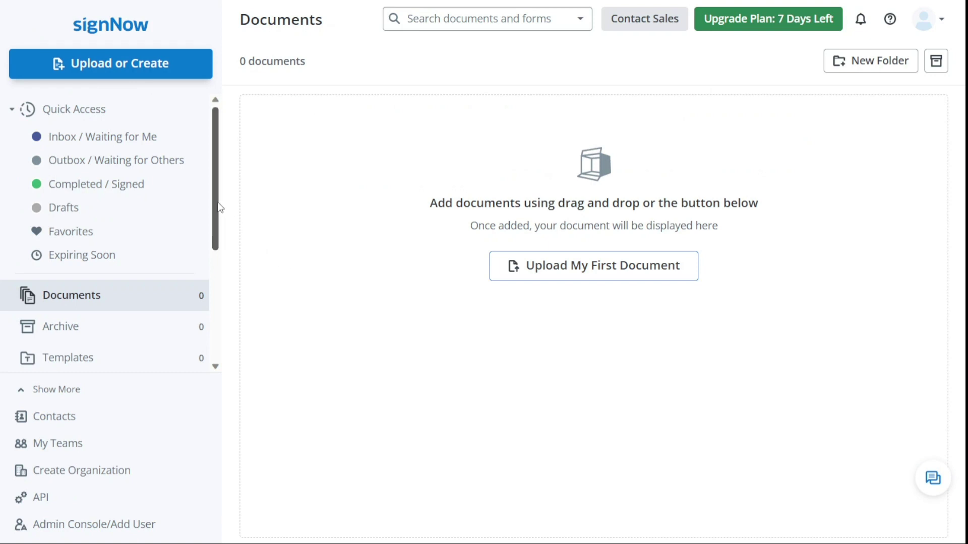
pyautogui.moveTo(219, 204); pyautogui.dragTo(220, 212)
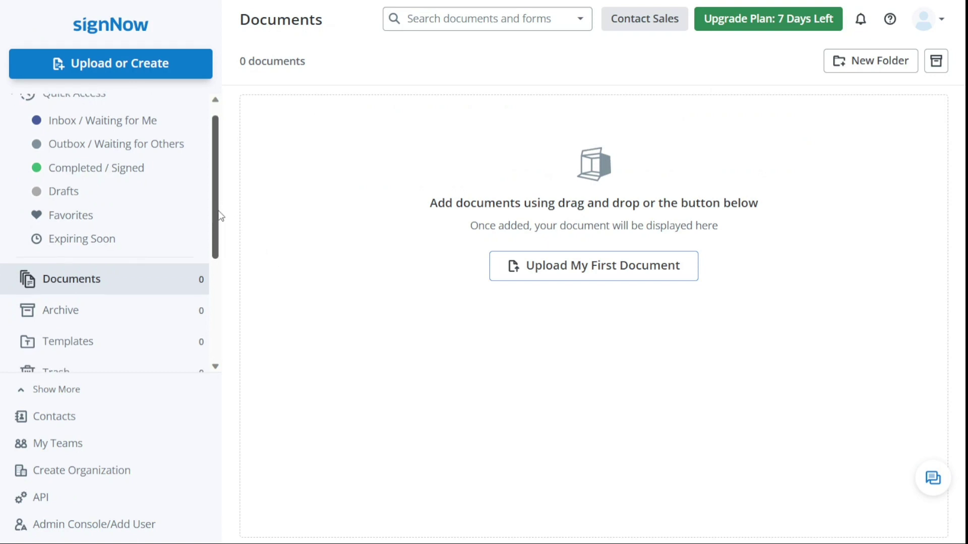
pyautogui.click(86, 503)
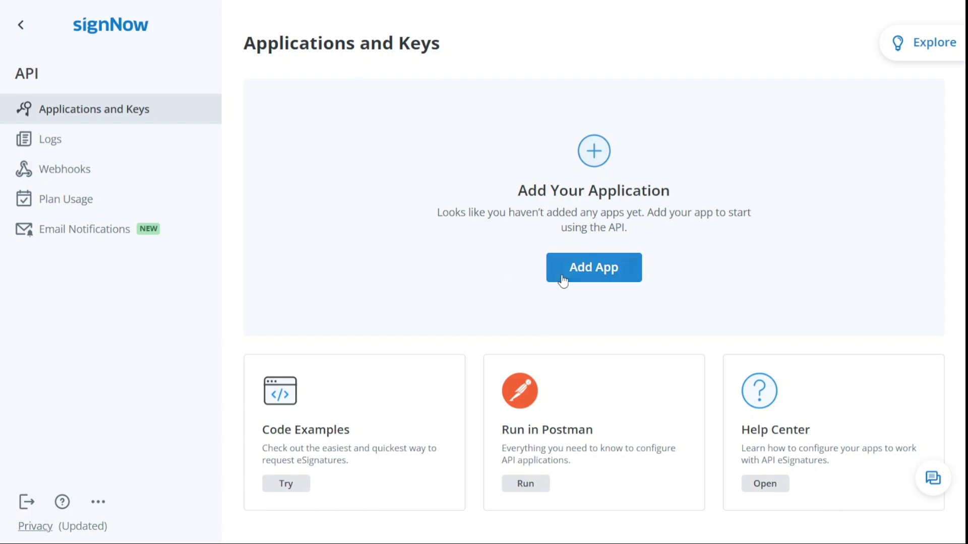
pyautogui.click(20, 28)
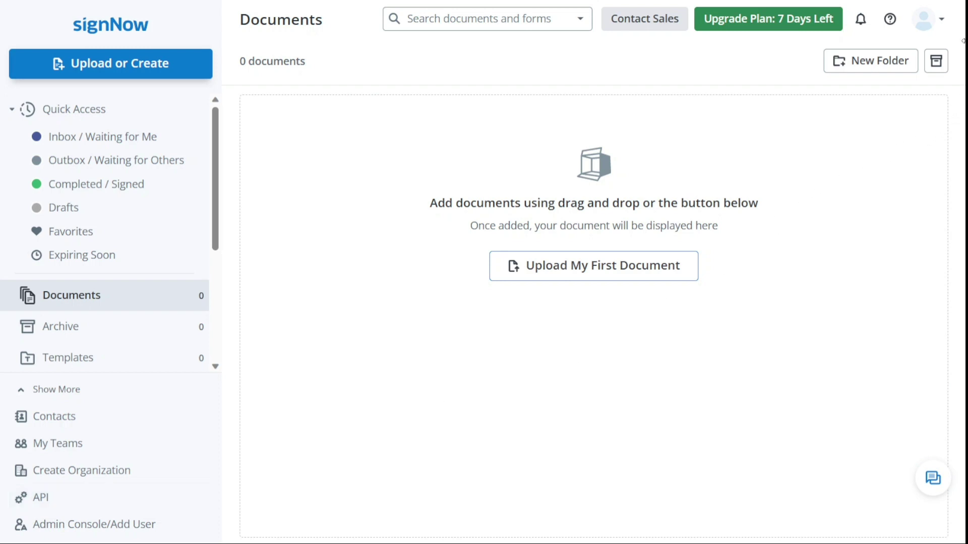
# Open the user profile and enter the account owner's first and last name.
pyautogui.click(940, 25)
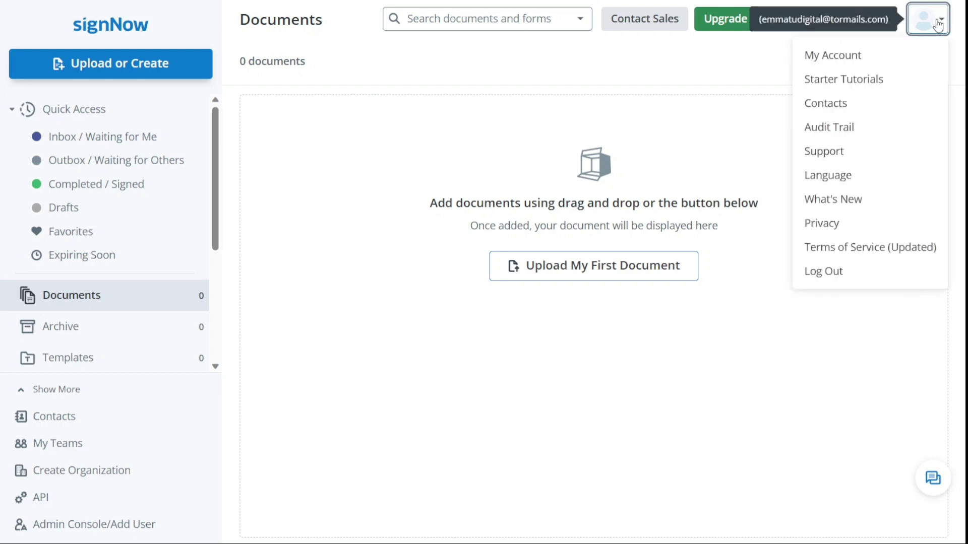
pyautogui.click(874, 58)
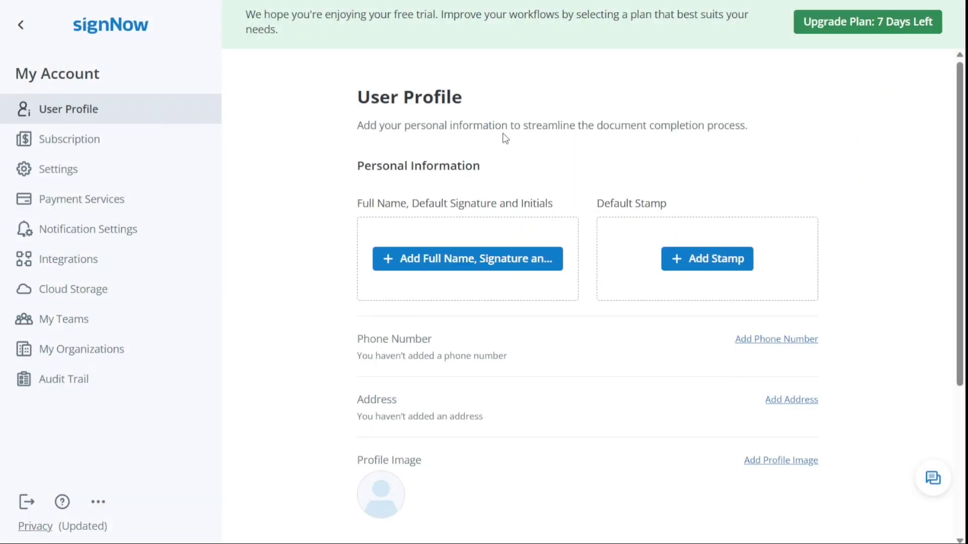
pyautogui.click(529, 263)
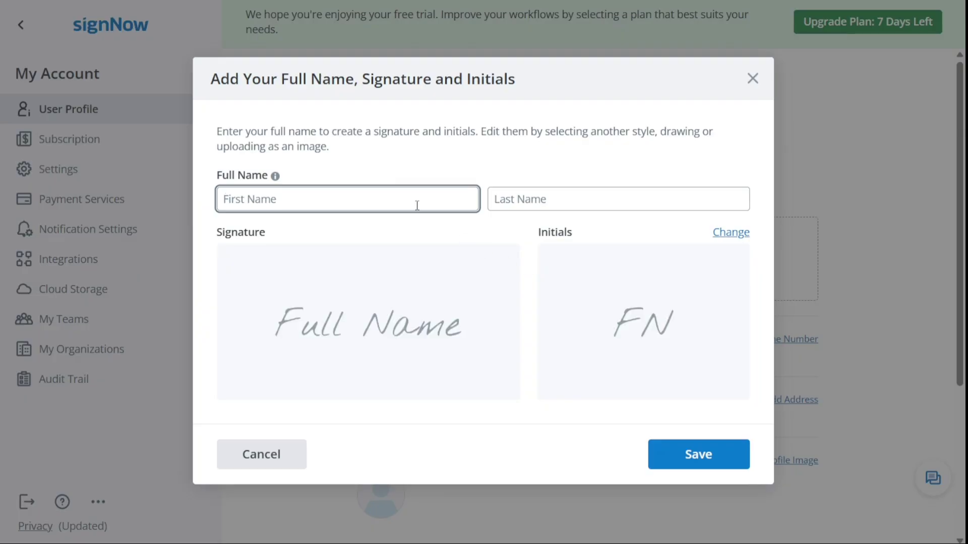
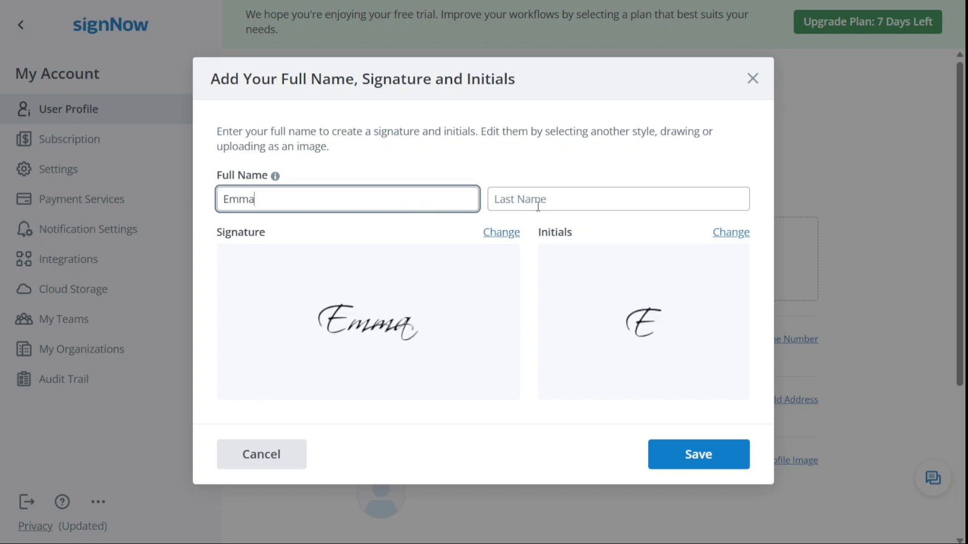
pyautogui.click(538, 207)
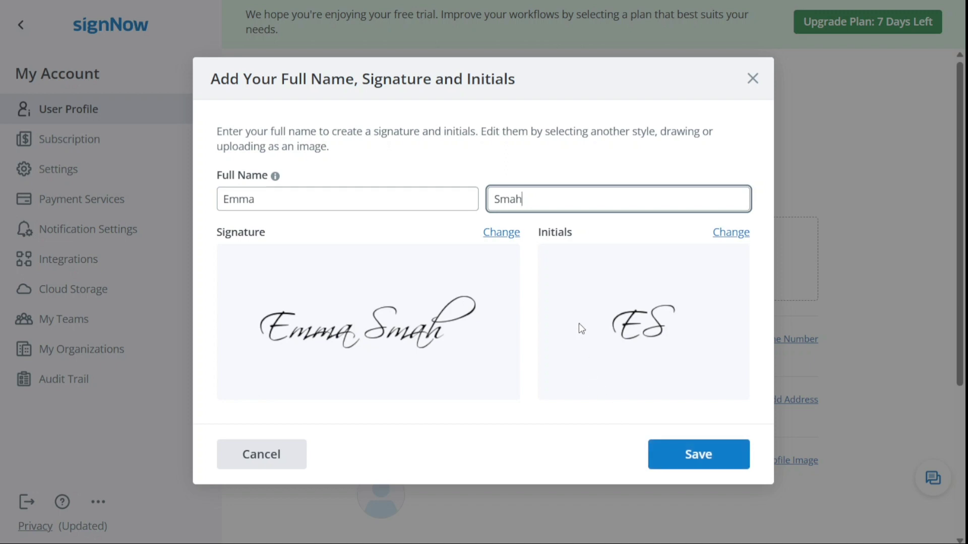
# Choose the second, lighter signature style and save the name, signature and initials.
pyautogui.click(511, 236)
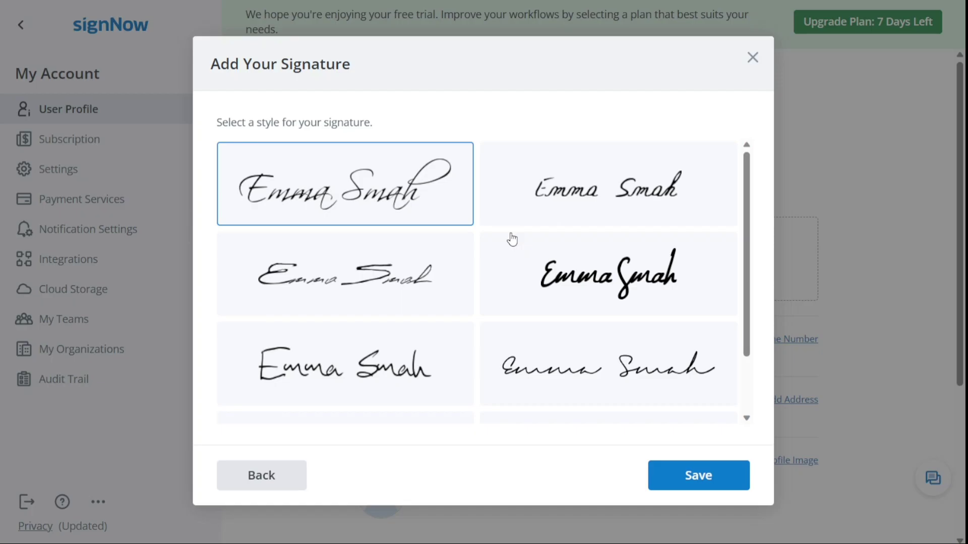
pyautogui.click(568, 200)
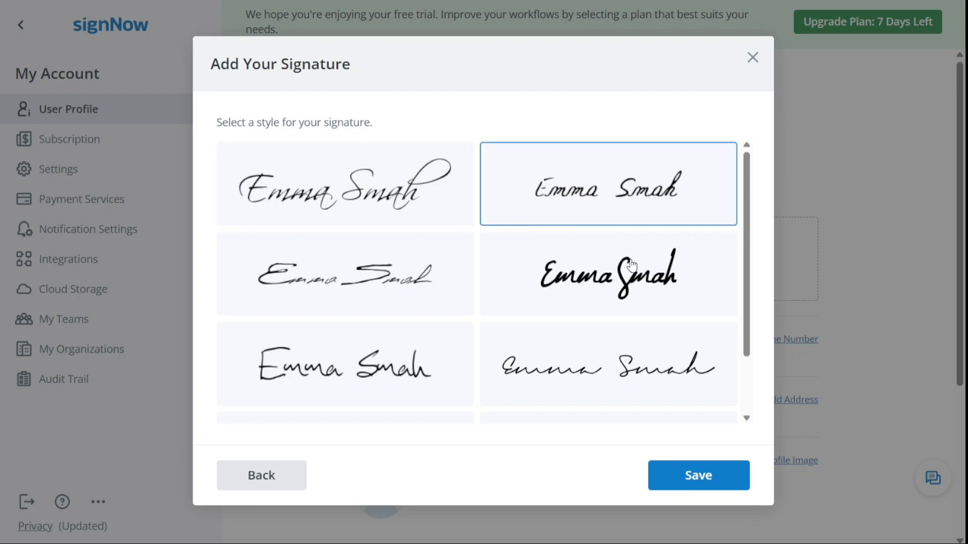
pyautogui.click(700, 471)
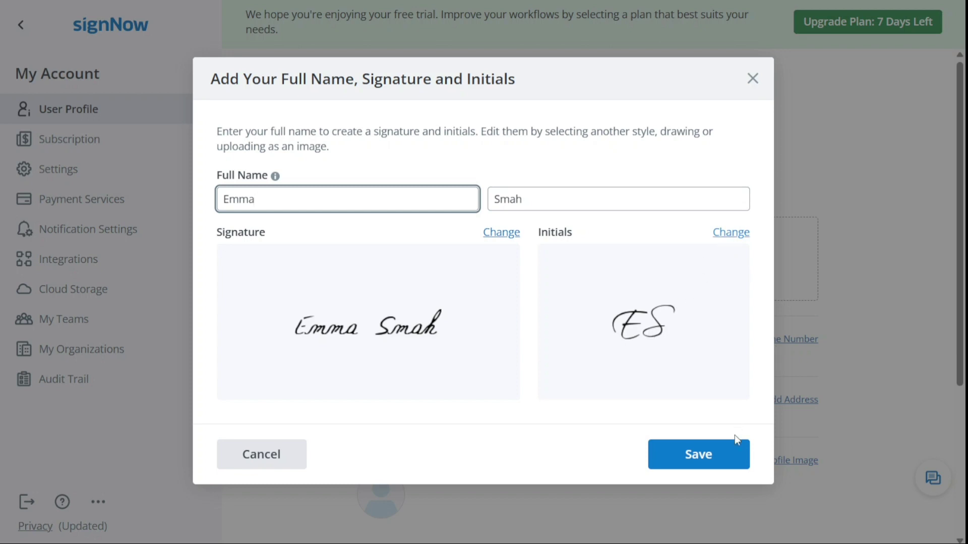
pyautogui.click(721, 460)
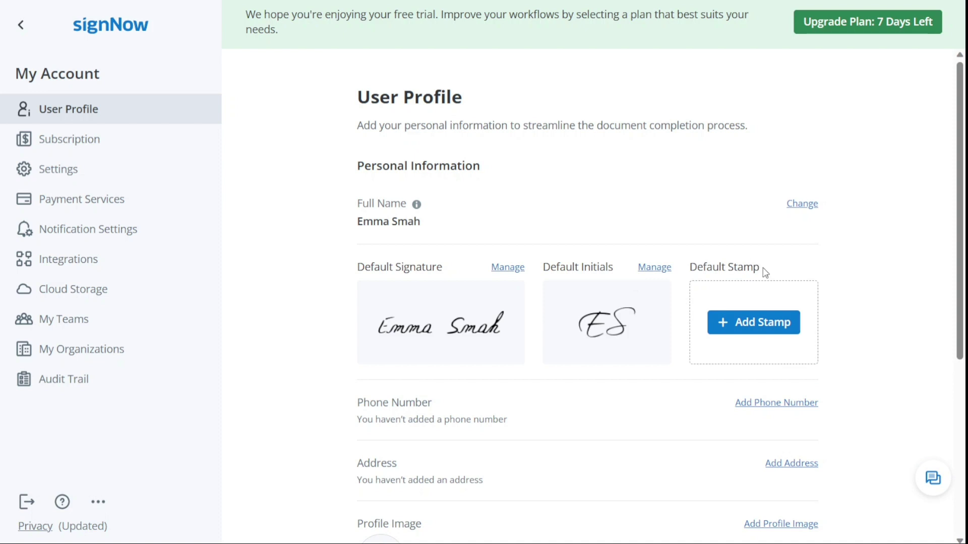
# Dismiss the Add Your Stamp dialog without a stamp and go back to Documents.
pyautogui.click(748, 327)
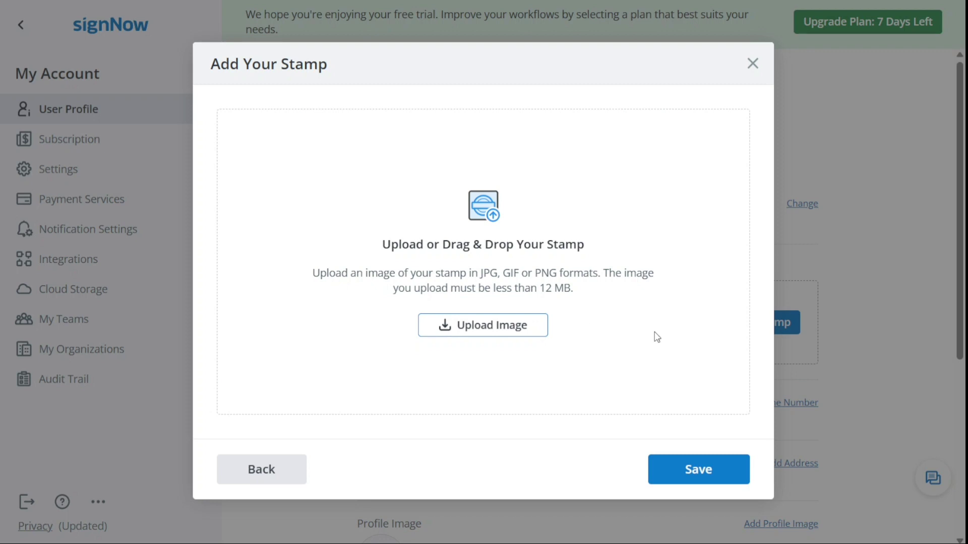
pyautogui.click(752, 63)
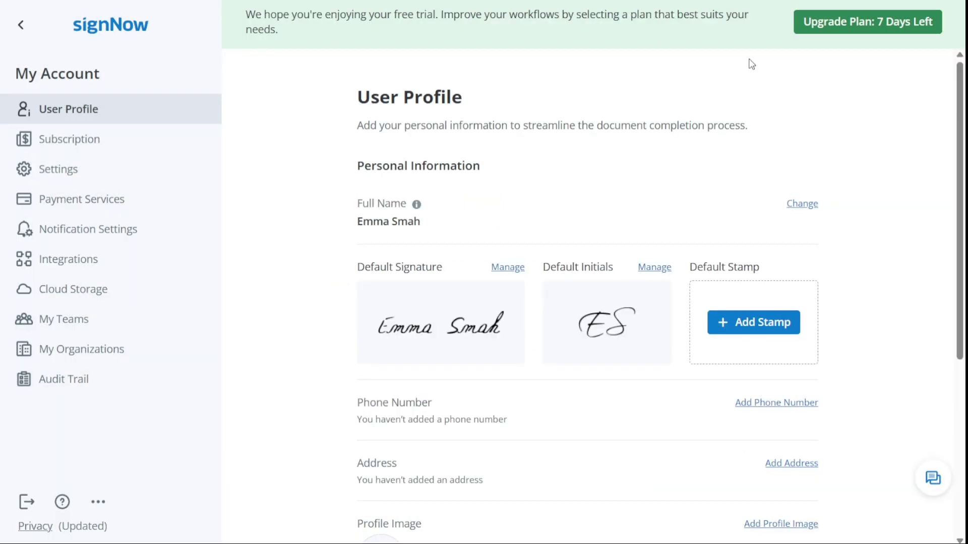
pyautogui.click(21, 27)
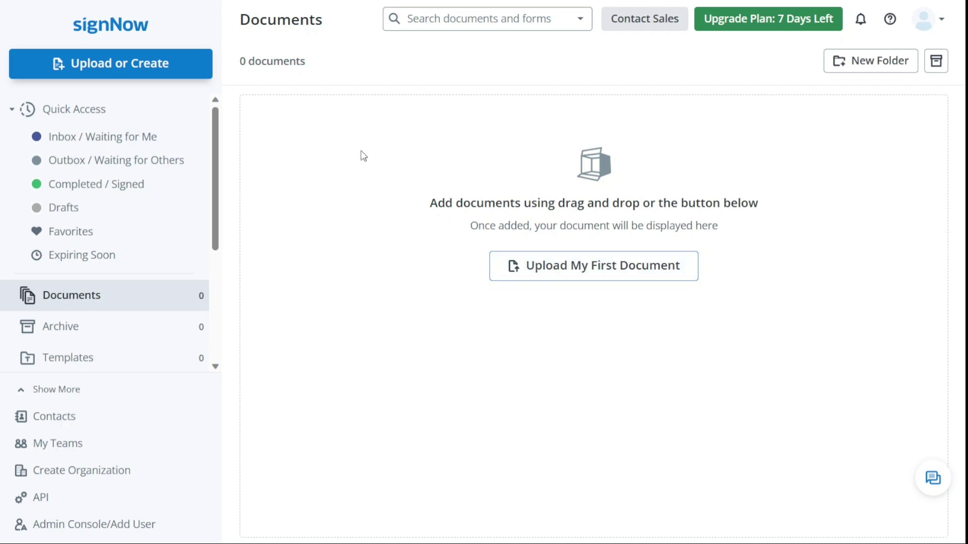
# Open the Sign document and rename Recipient 1 to the signer's name, keeping one recipient.
pyautogui.click(135, 66)
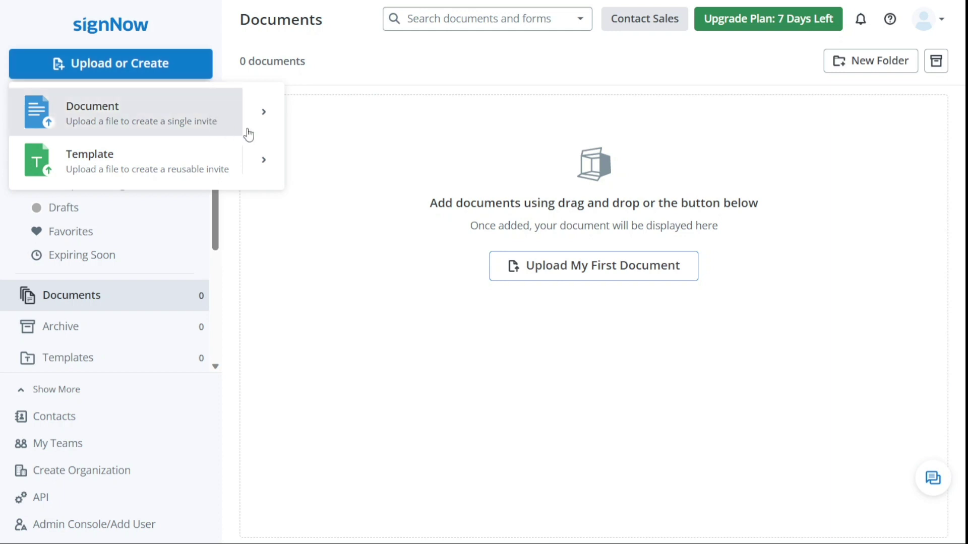
pyautogui.moveTo(267, 121)
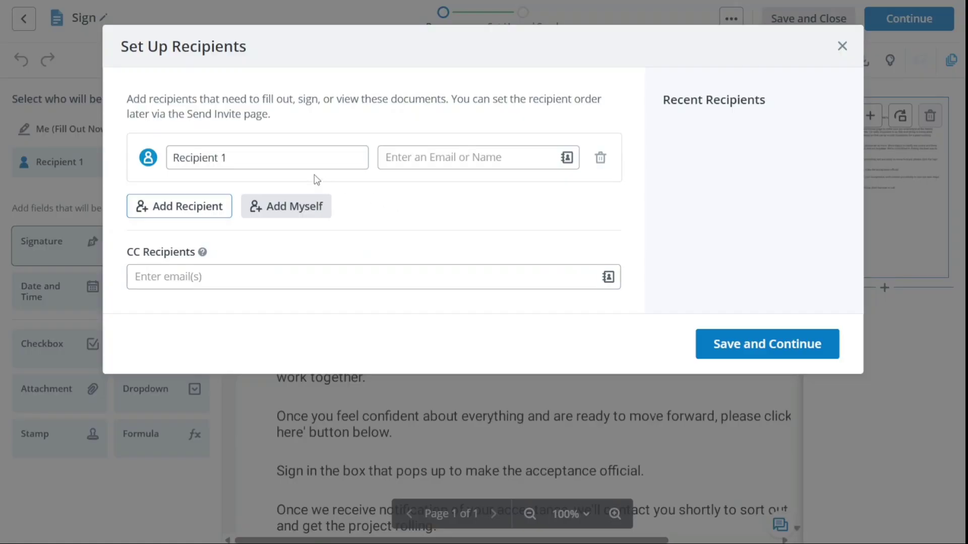
pyautogui.doubleClick(295, 161)
pyautogui.tripleClick(294, 161)
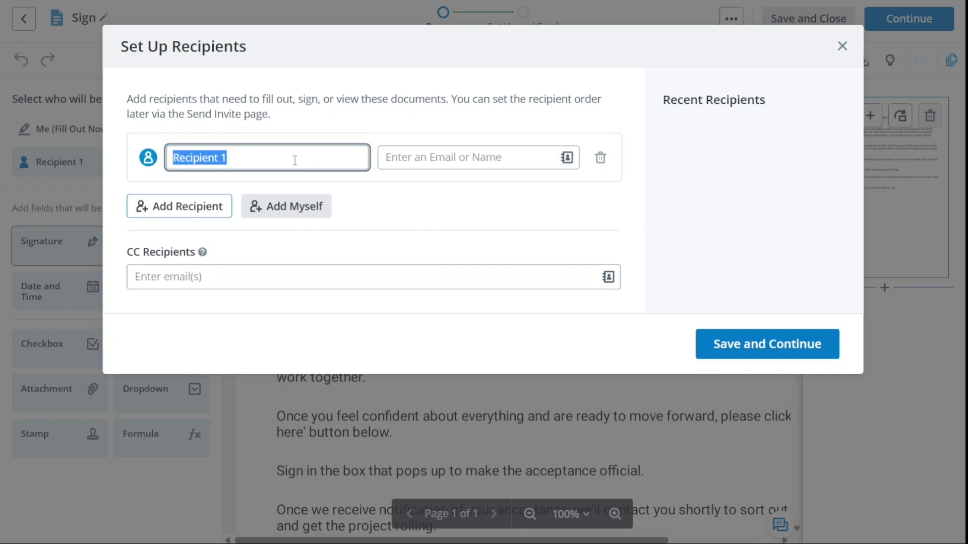
pyautogui.press('BackSpace')
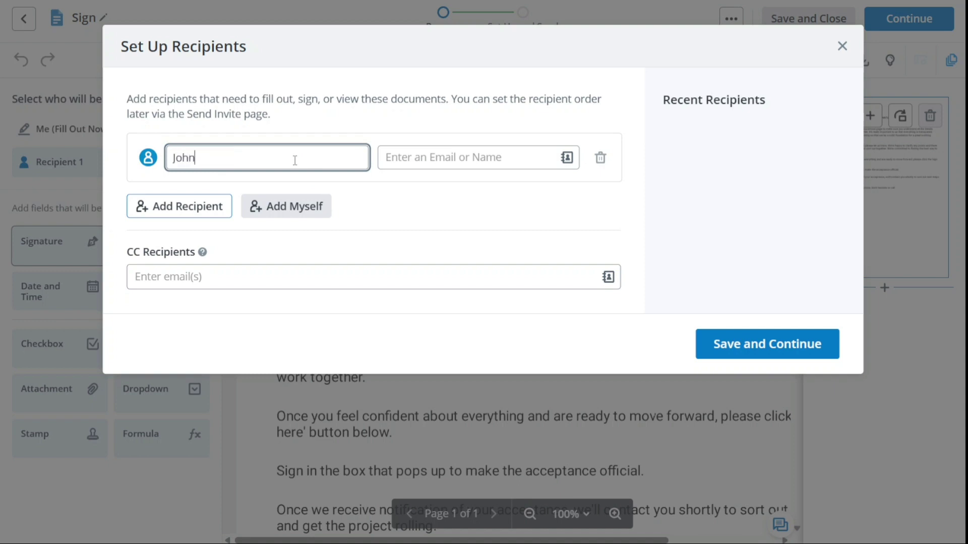
pyautogui.click(456, 230)
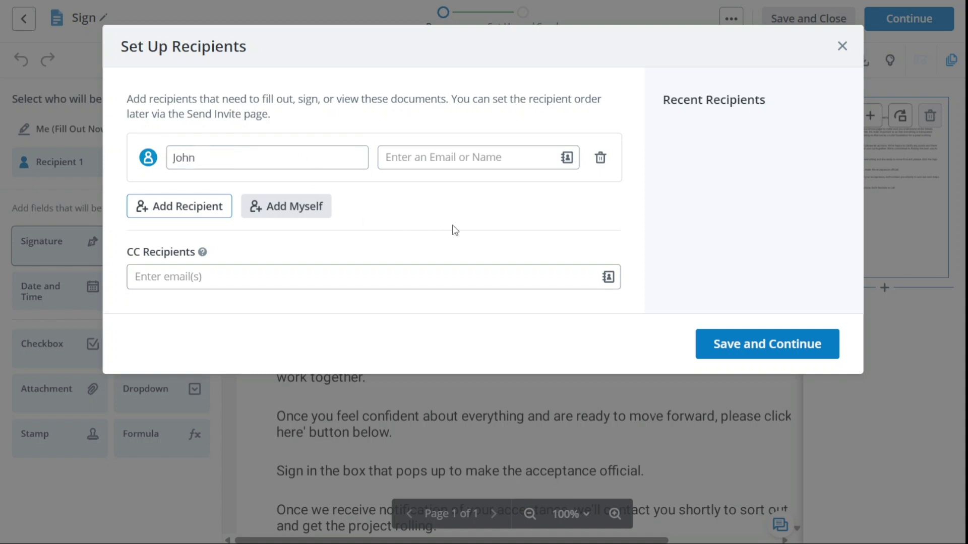
pyautogui.click(444, 149)
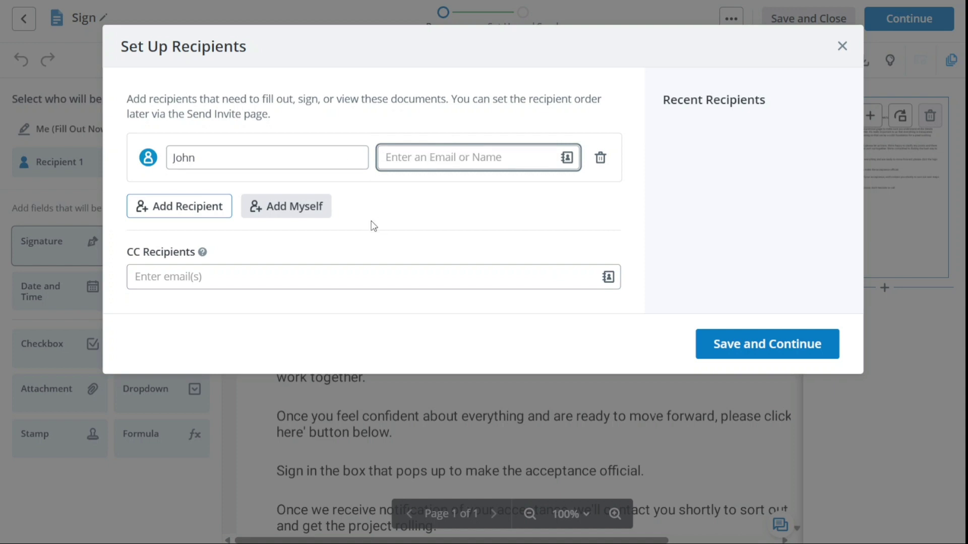
pyautogui.click(196, 215)
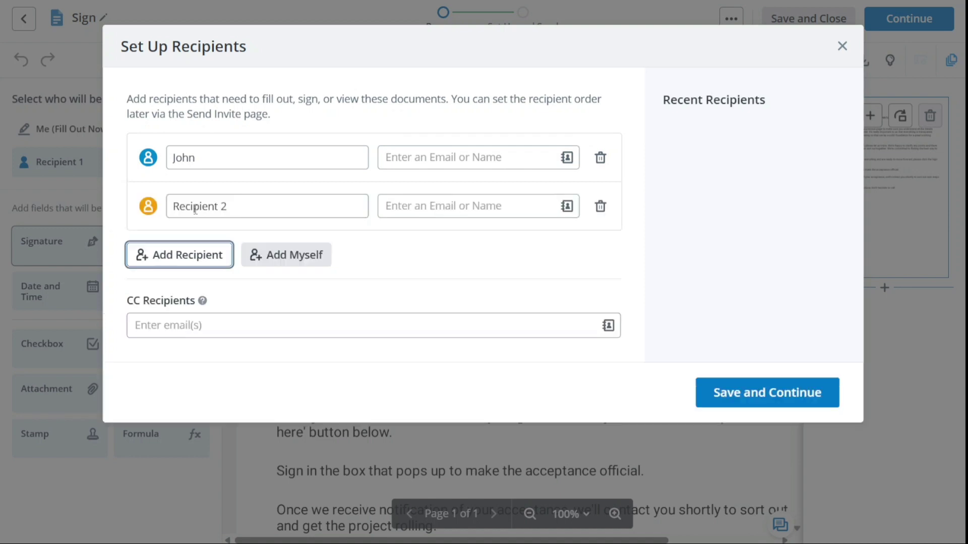
pyautogui.click(600, 207)
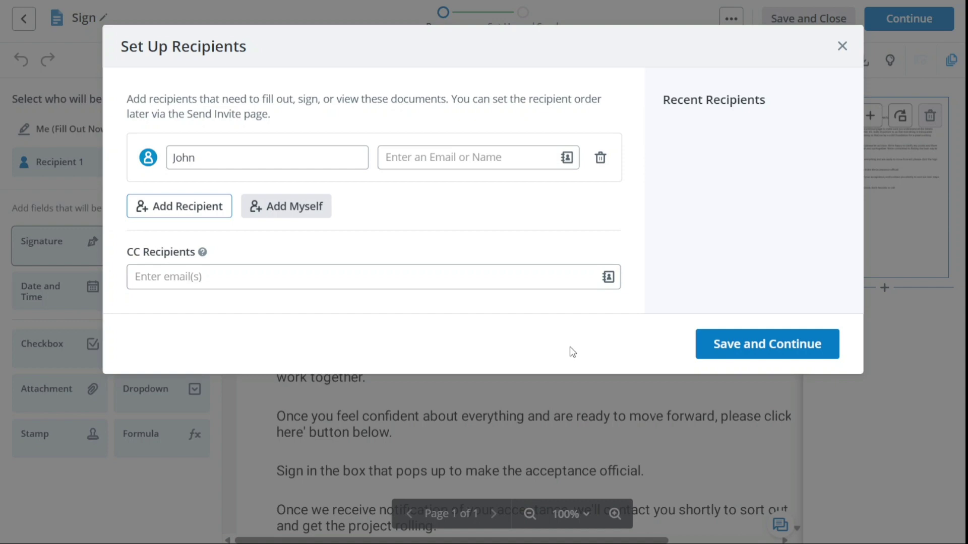
# Save the recipient setup and place the recipient's Signature field below the last paragraph.
pyautogui.click(768, 346)
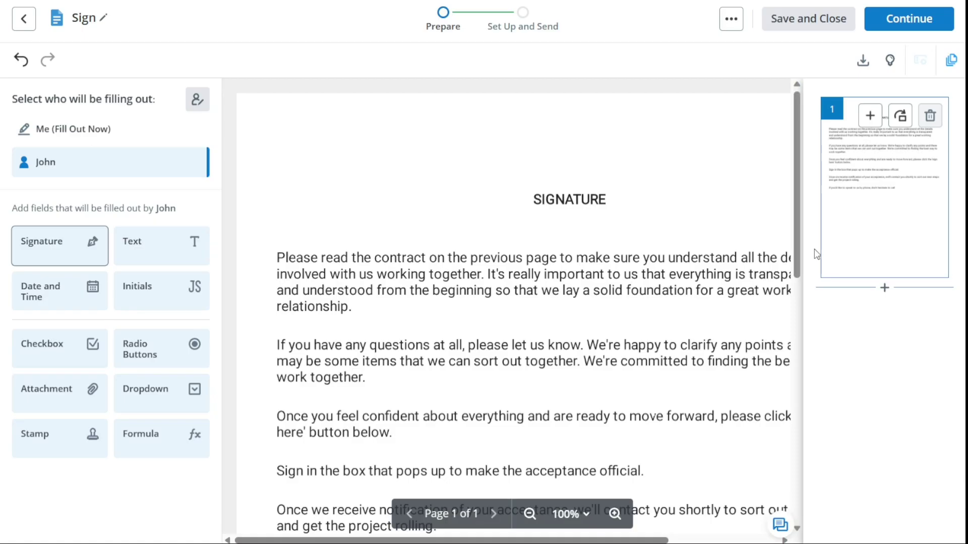
pyautogui.moveTo(796, 219); pyautogui.dragTo(773, 400)
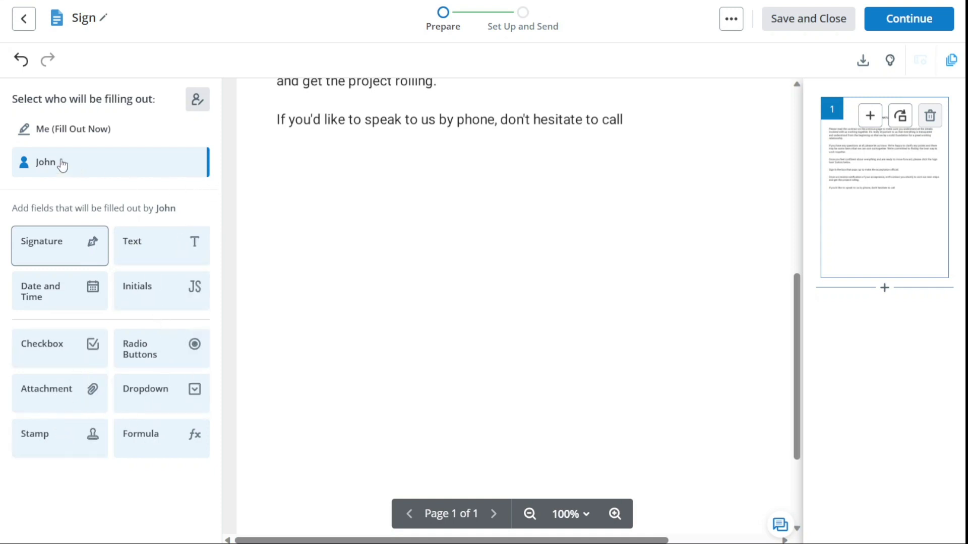
pyautogui.click(87, 139)
pyautogui.click(87, 172)
pyautogui.moveTo(56, 246); pyautogui.dragTo(634, 175)
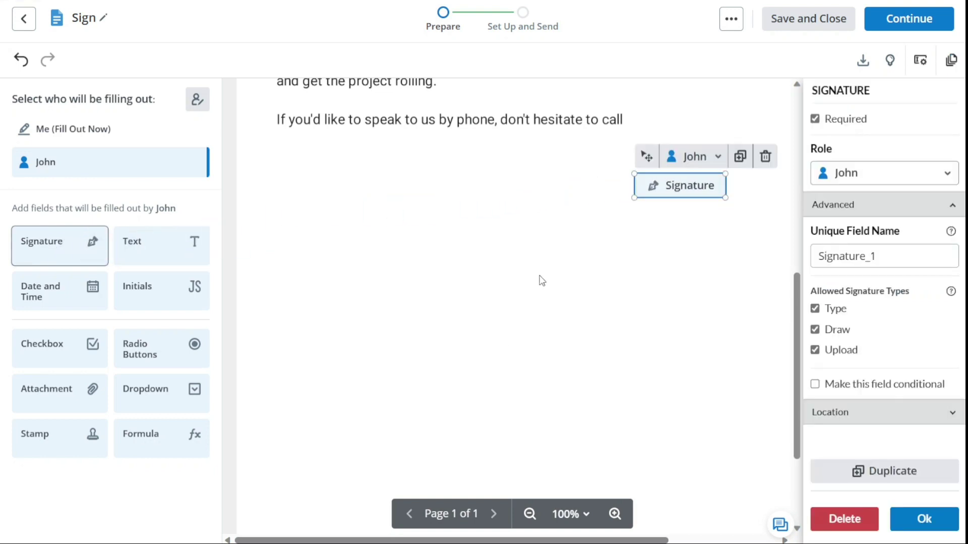
pyautogui.click(527, 299)
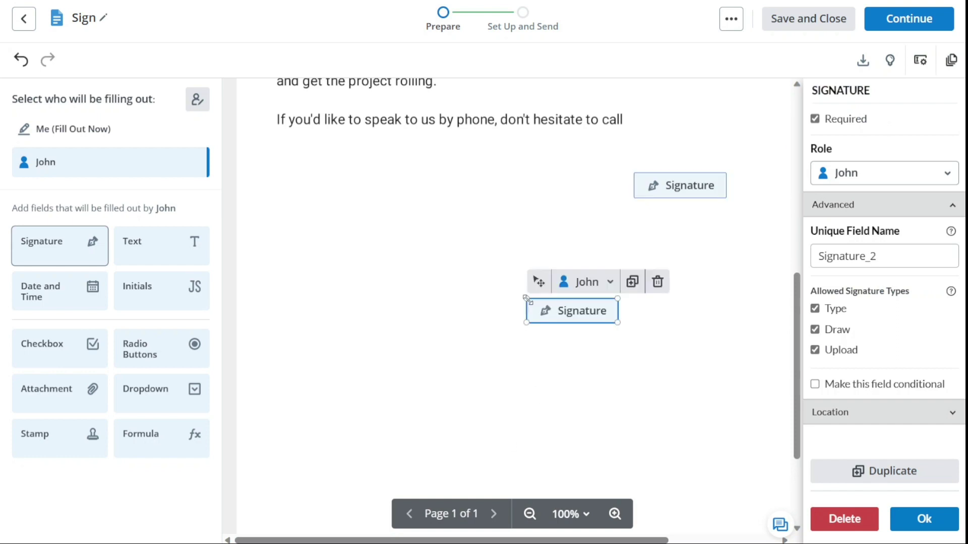
pyautogui.click(658, 282)
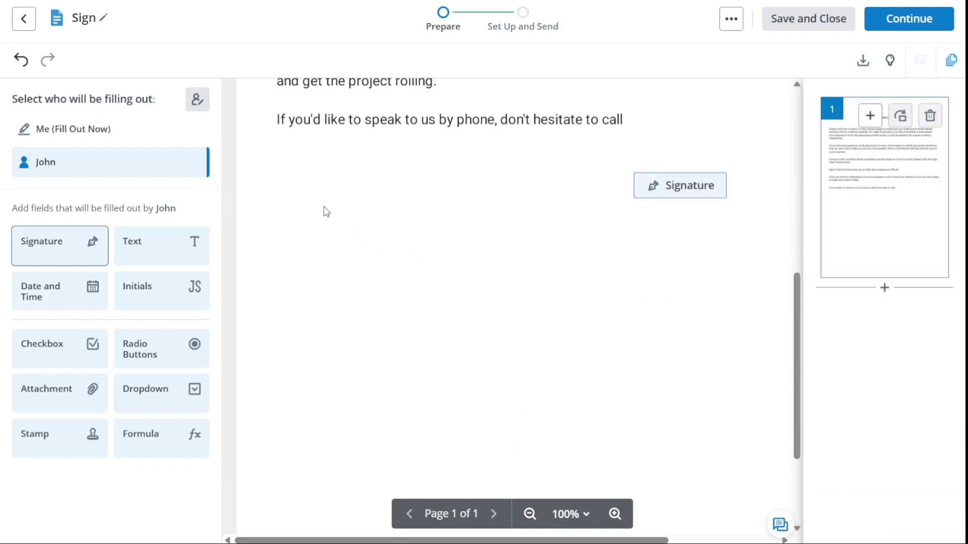
# Keep the Signature field required and delete its duplicate Signature_2 copy.
pyautogui.click(703, 188)
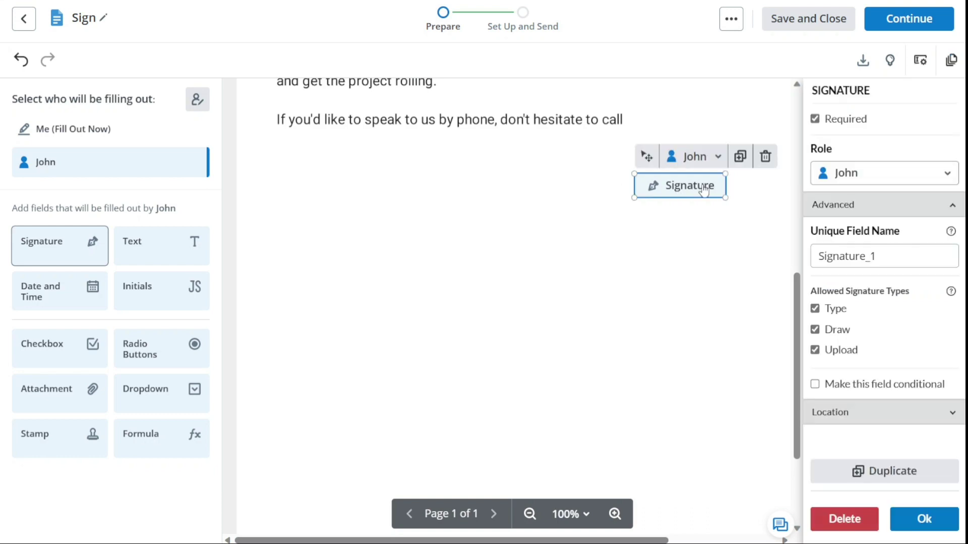
pyautogui.click(816, 121)
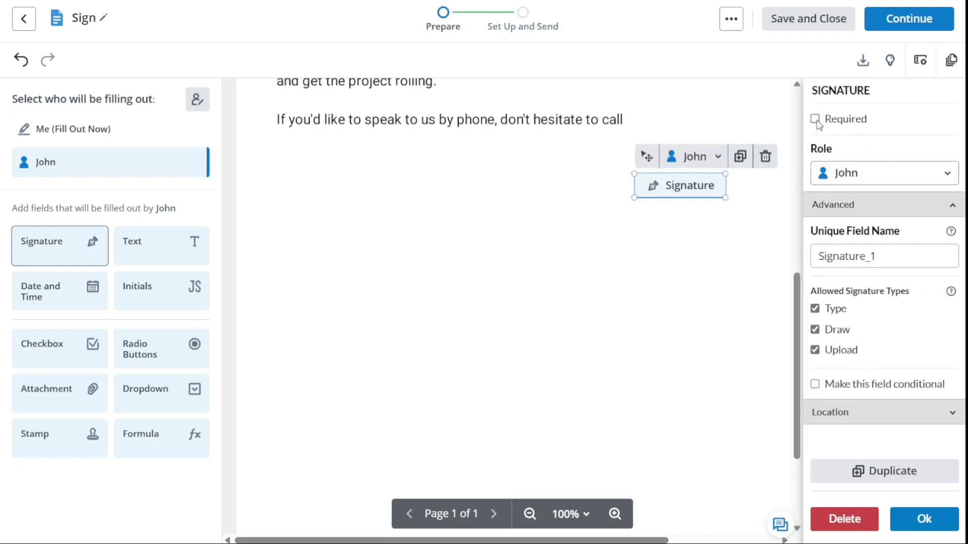
pyautogui.click(816, 121)
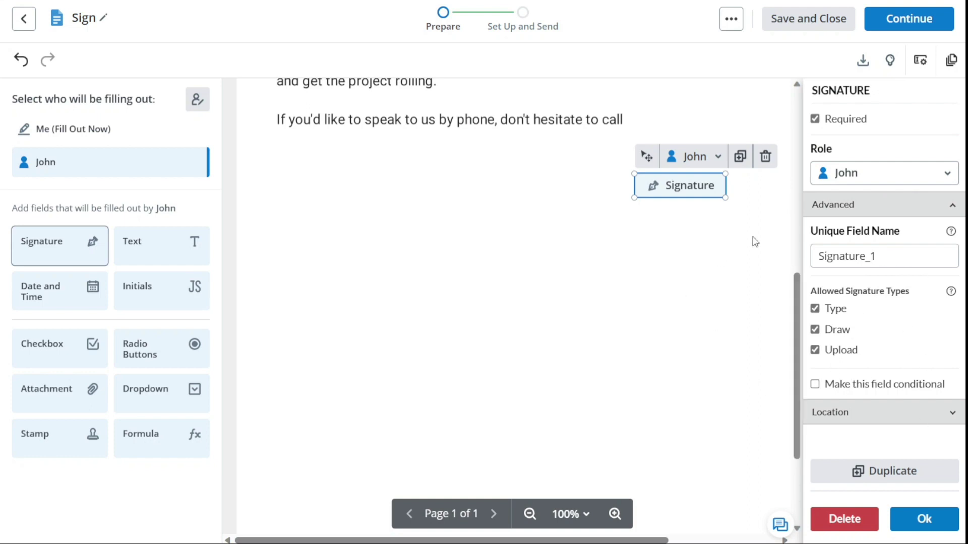
pyautogui.hotkey('ctrl', 'd')
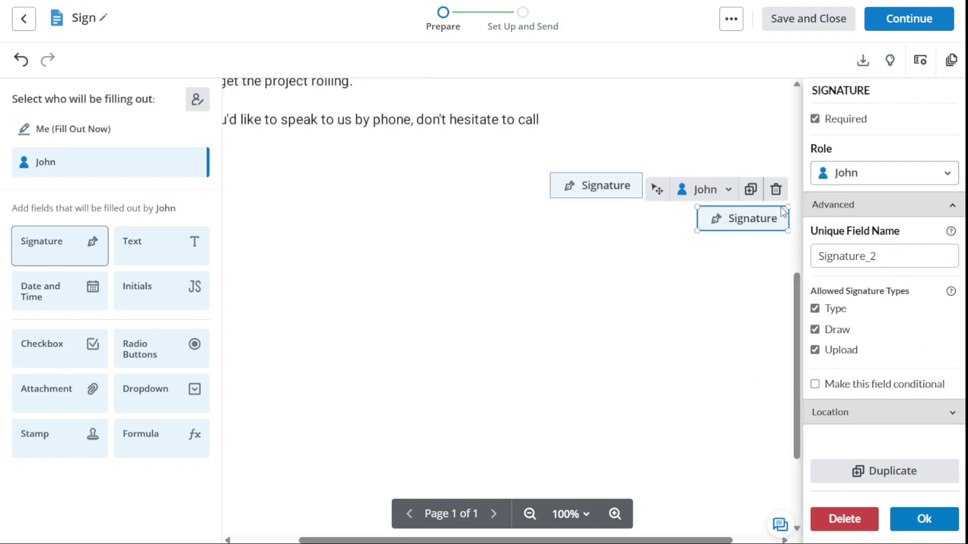
pyautogui.click(775, 190)
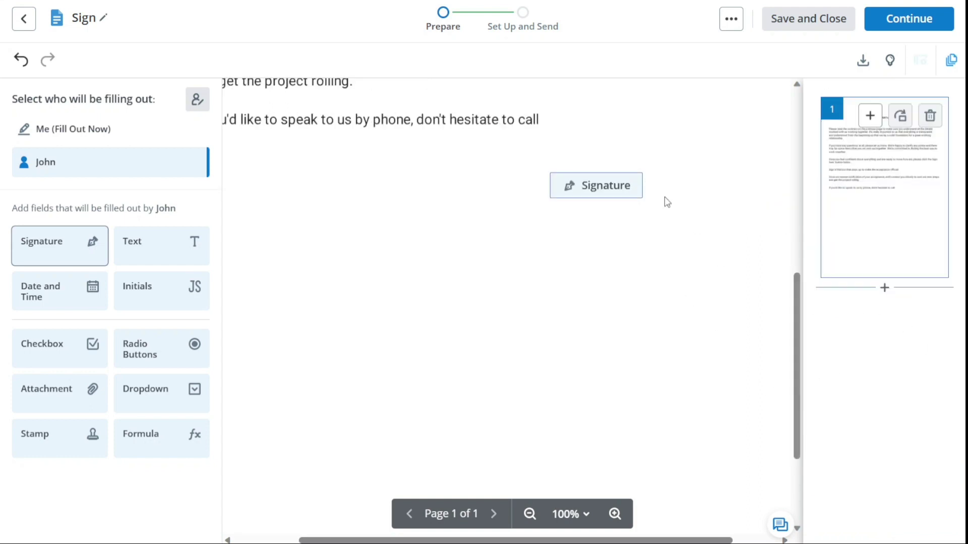
# Cancel placing your own signature, reselect the recipient, and continue to the Send Invite page.
pyautogui.click(149, 134)
pyautogui.moveTo(126, 243); pyautogui.dragTo(367, 220)
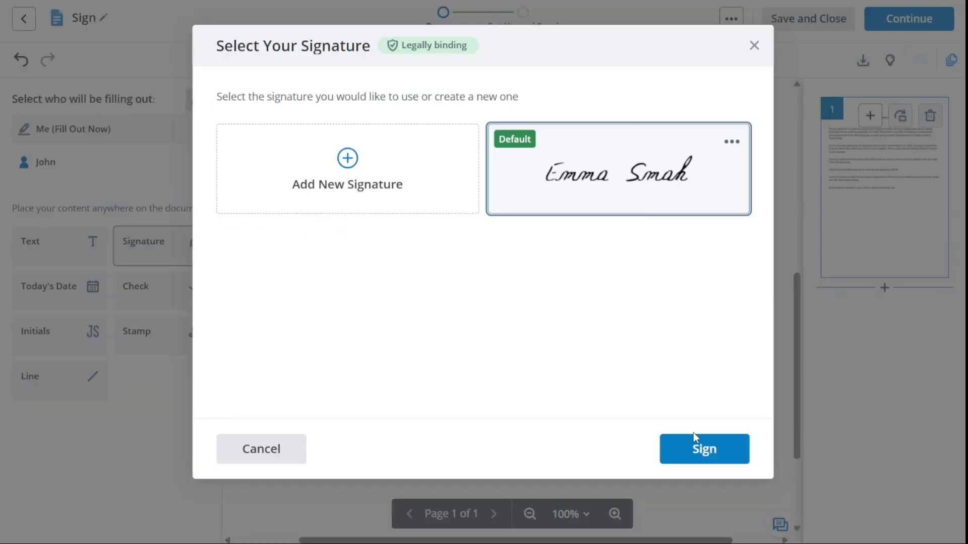
pyautogui.click(754, 45)
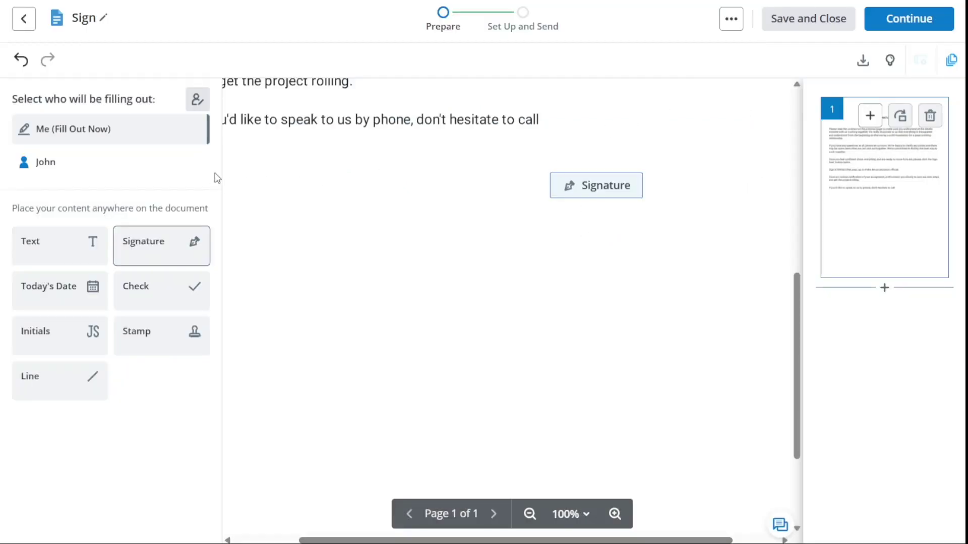
pyautogui.click(161, 173)
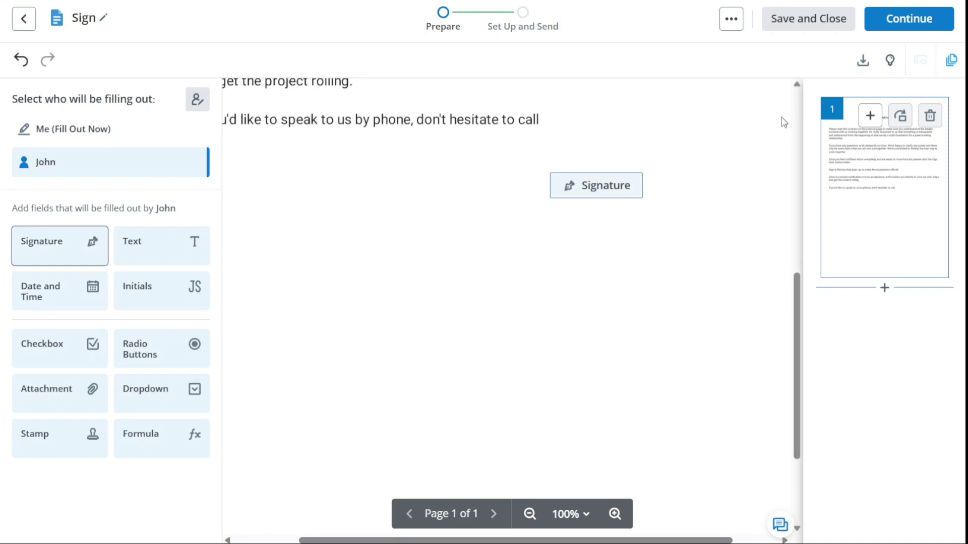
pyautogui.click(923, 24)
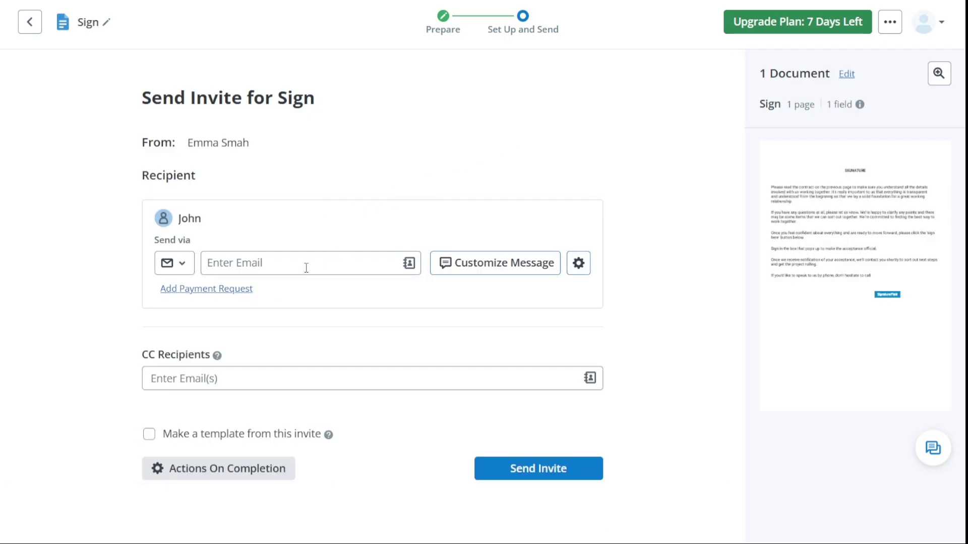
# Attempt to send the invite, hit the missing-email error, and return to Documents.
pyautogui.click(545, 476)
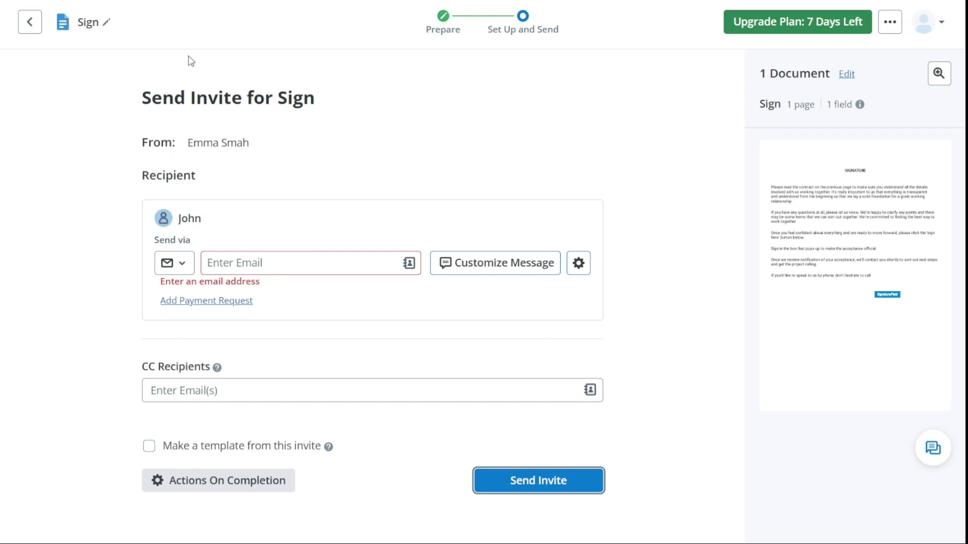
pyautogui.click(30, 22)
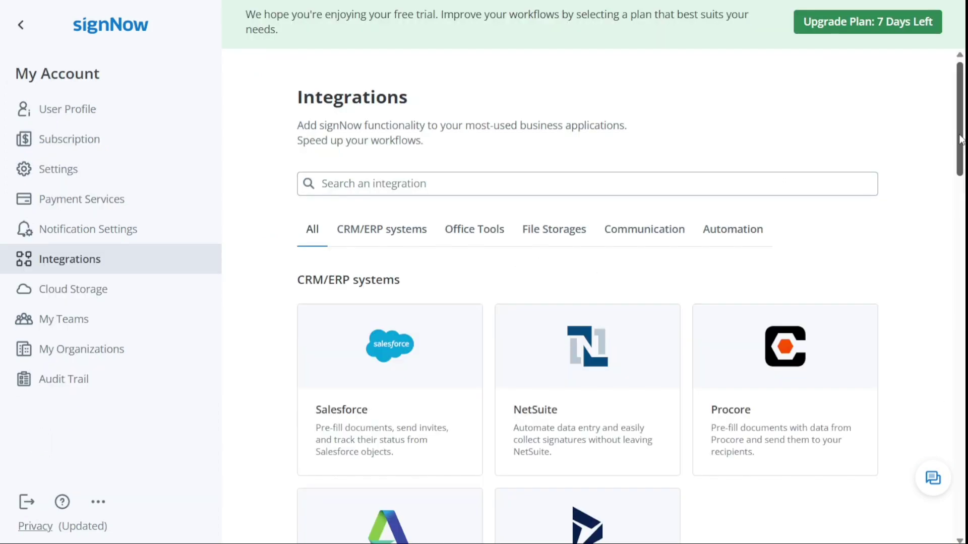
pyautogui.moveTo(960, 138); pyautogui.dragTo(961, 216)
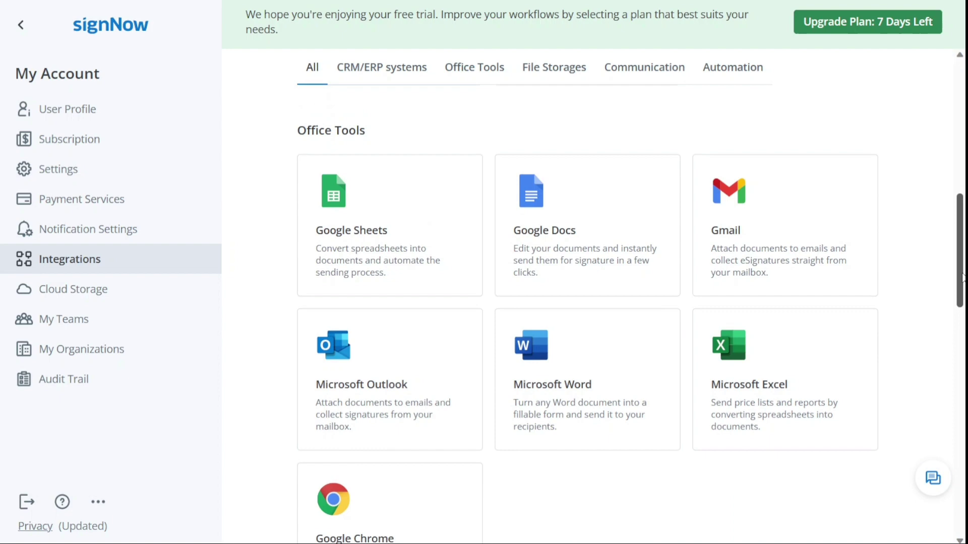
pyautogui.moveTo(962, 277); pyautogui.dragTo(936, 386)
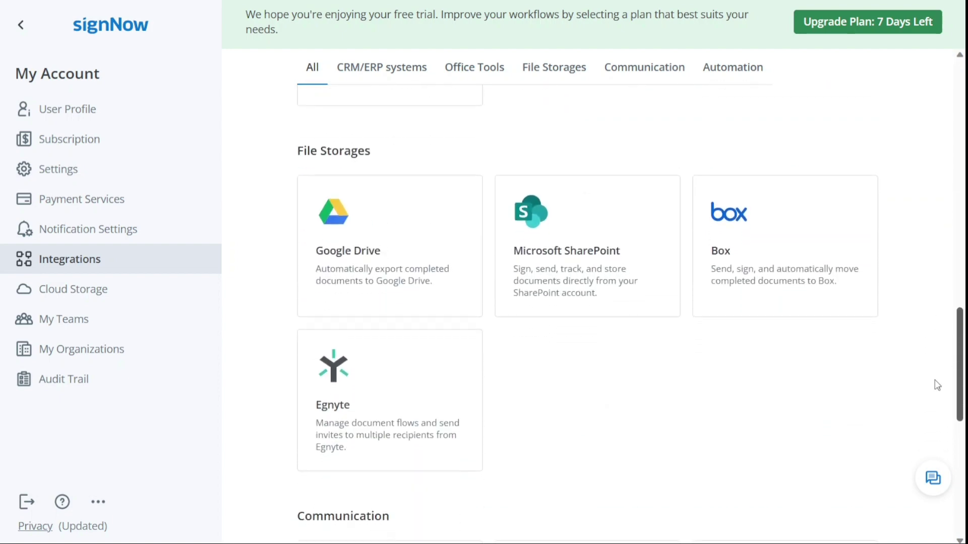
pyautogui.scroll(-10, 936, 386)
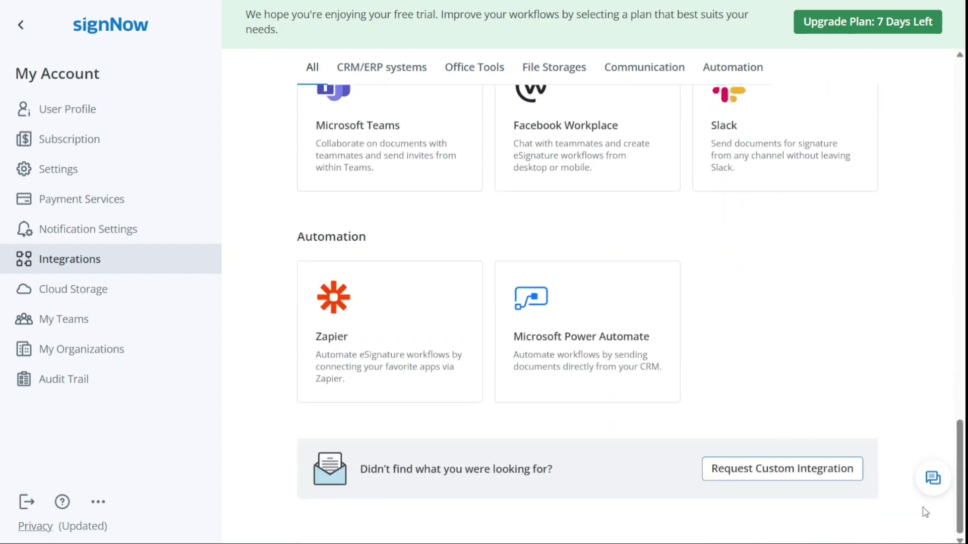
pyautogui.press('Home')
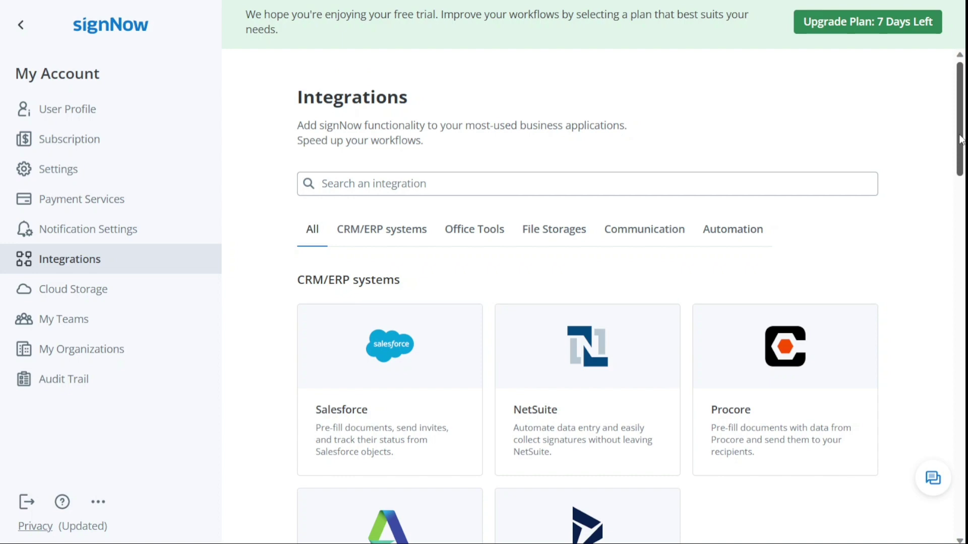
pyautogui.moveTo(962, 139); pyautogui.dragTo(937, 373)
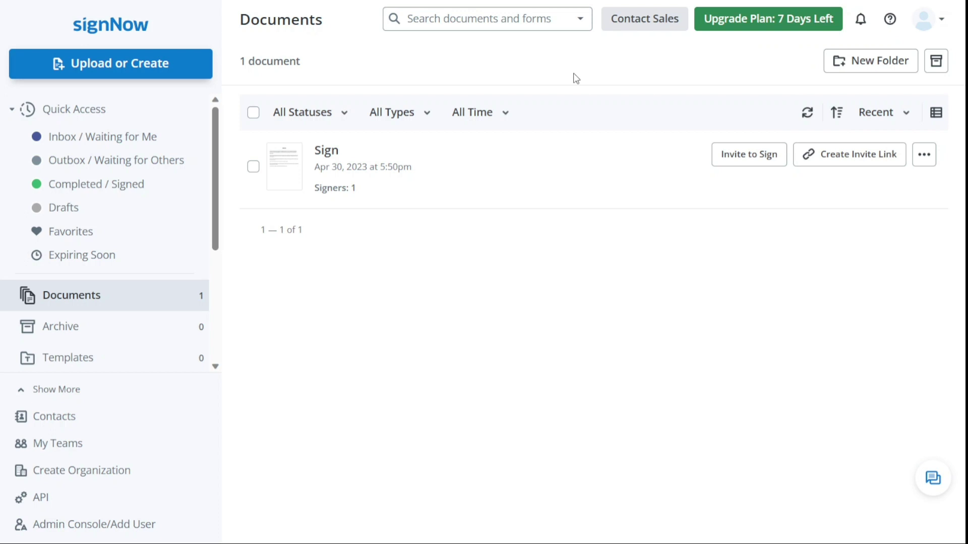
pyautogui.click(95, 452)
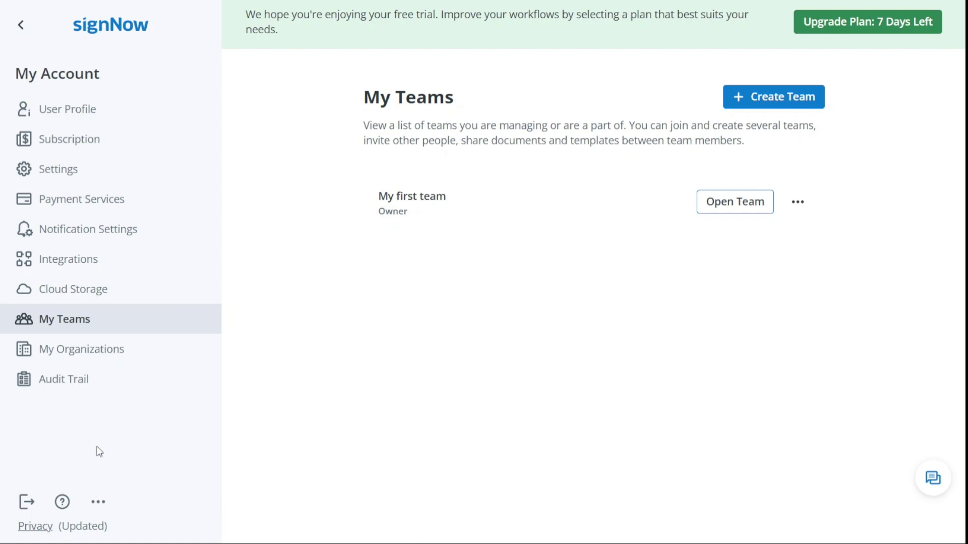
pyautogui.click(67, 270)
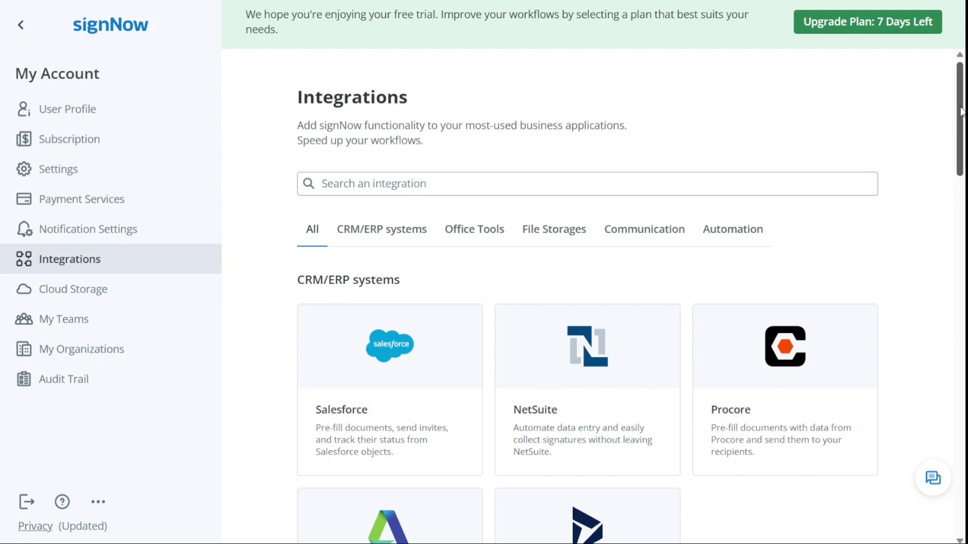
# Browse the CRM/ERP systems, Office Tools, Automation and File Storages integration categories.
pyautogui.moveTo(962, 112); pyautogui.dragTo(963, 134)
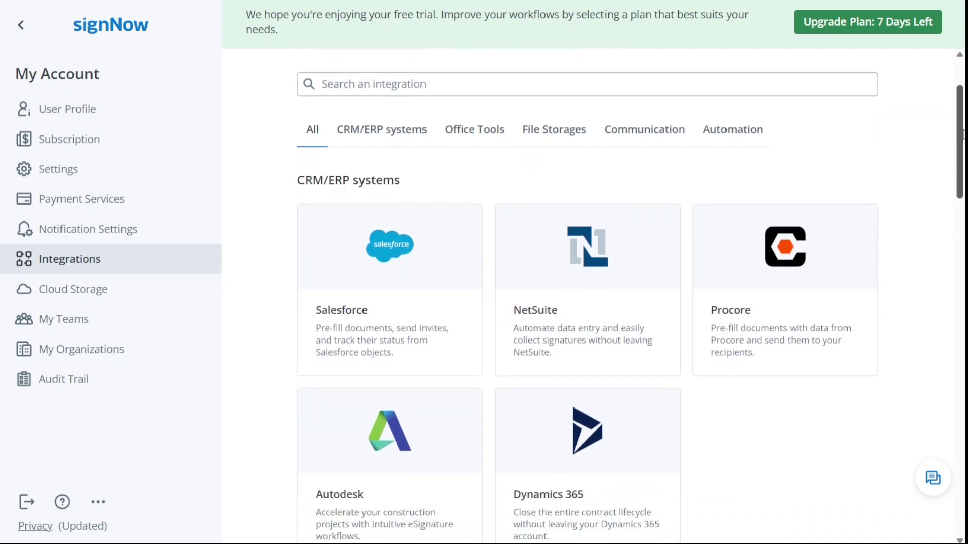
pyautogui.click(388, 141)
pyautogui.click(476, 134)
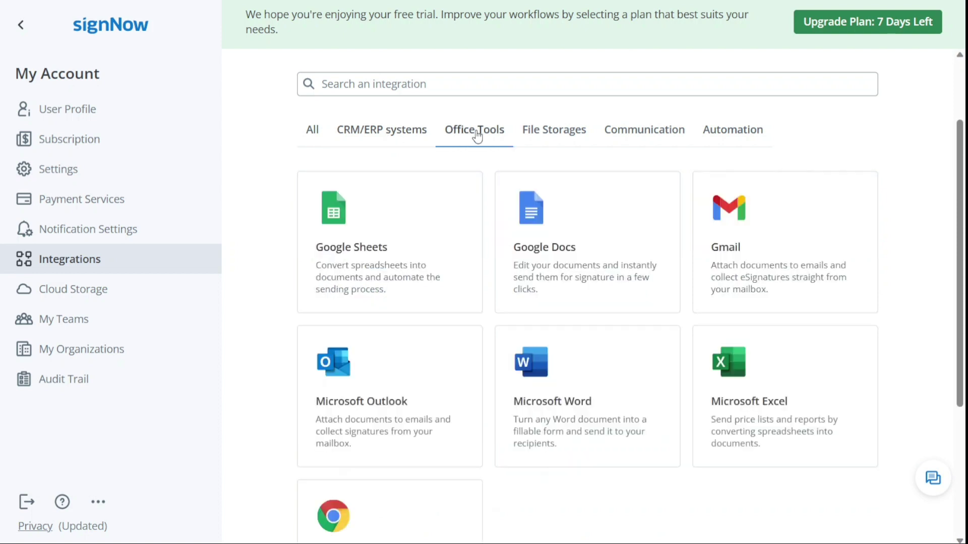
pyautogui.click(730, 132)
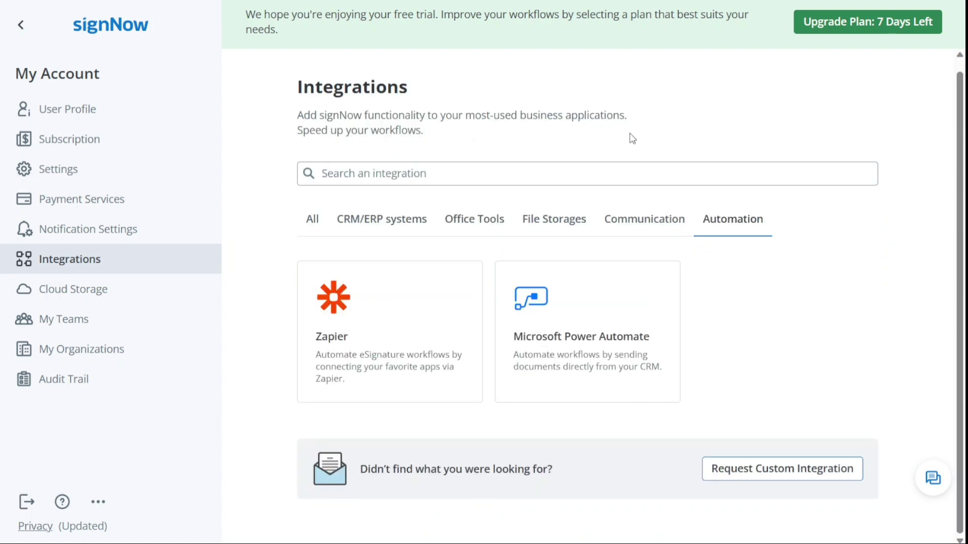
pyautogui.click(563, 219)
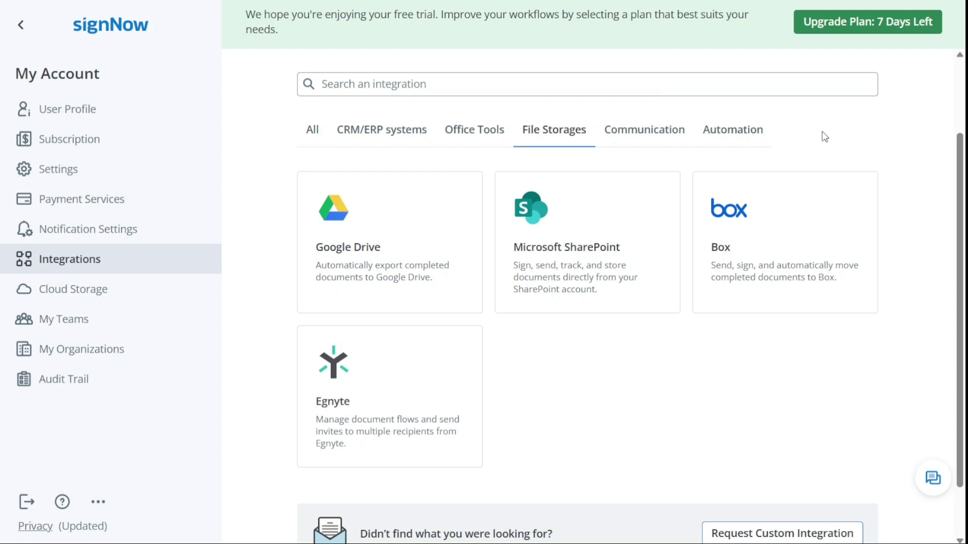
pyautogui.moveTo(382, 244)
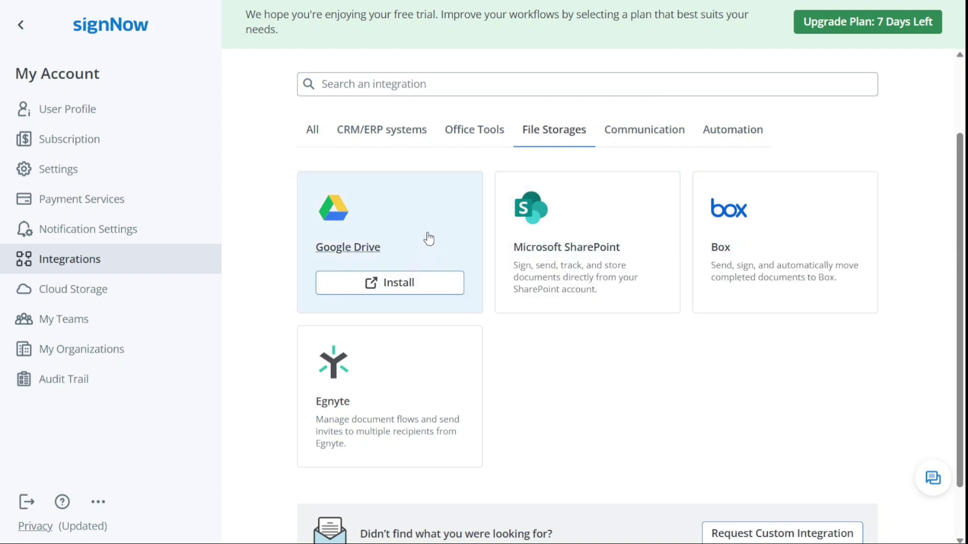
# Filter to Office Tools and open the Google Docs integration details.
pyautogui.click(403, 139)
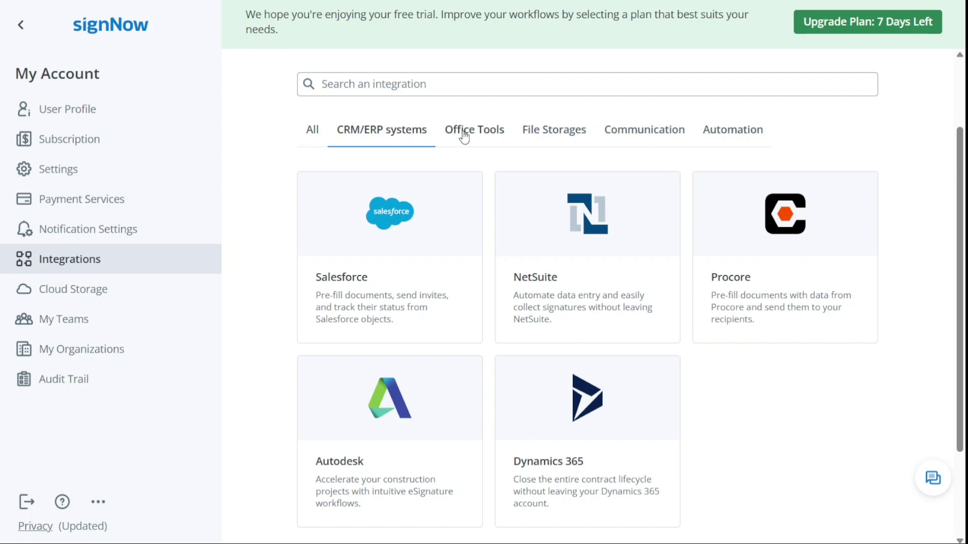
pyautogui.click(485, 136)
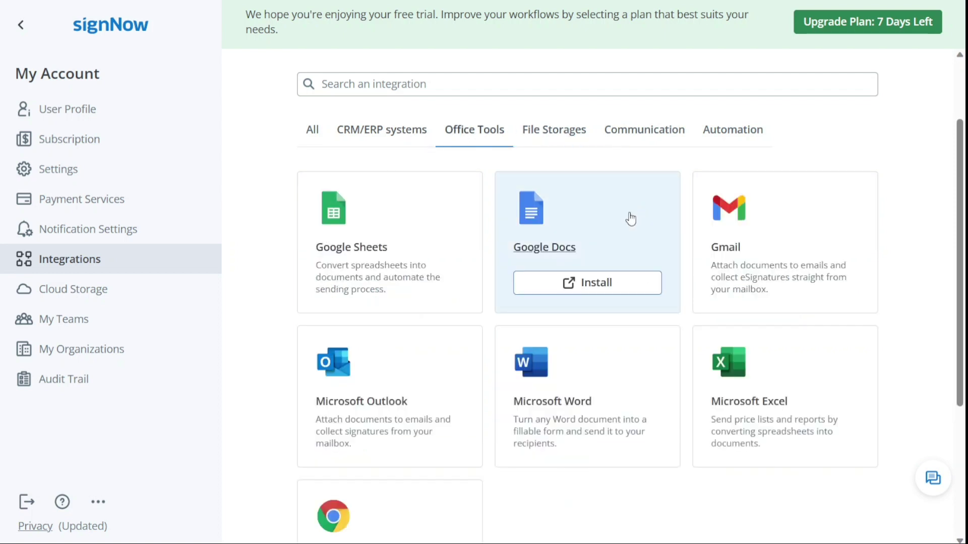
pyautogui.click(612, 249)
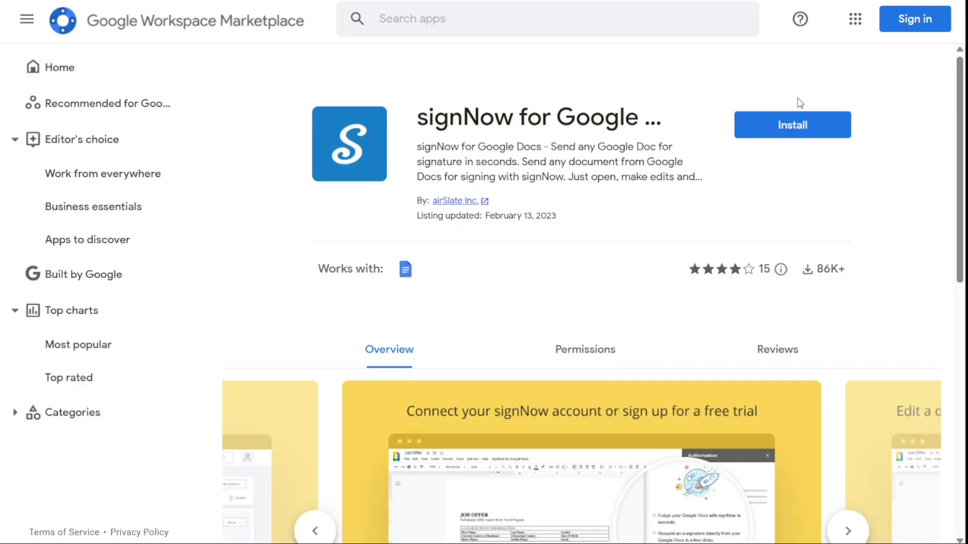
pyautogui.click(812, 128)
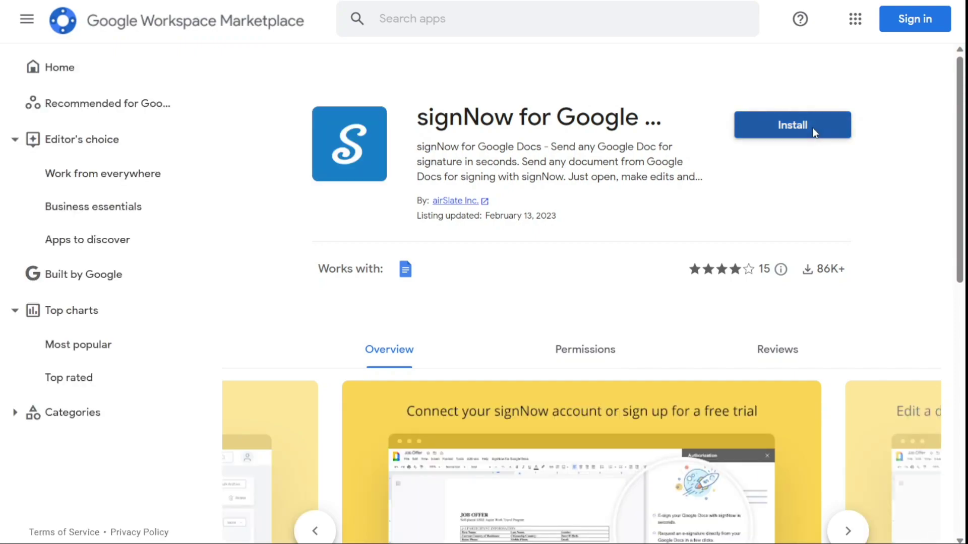
pyautogui.click(575, 325)
pyautogui.click(542, 244)
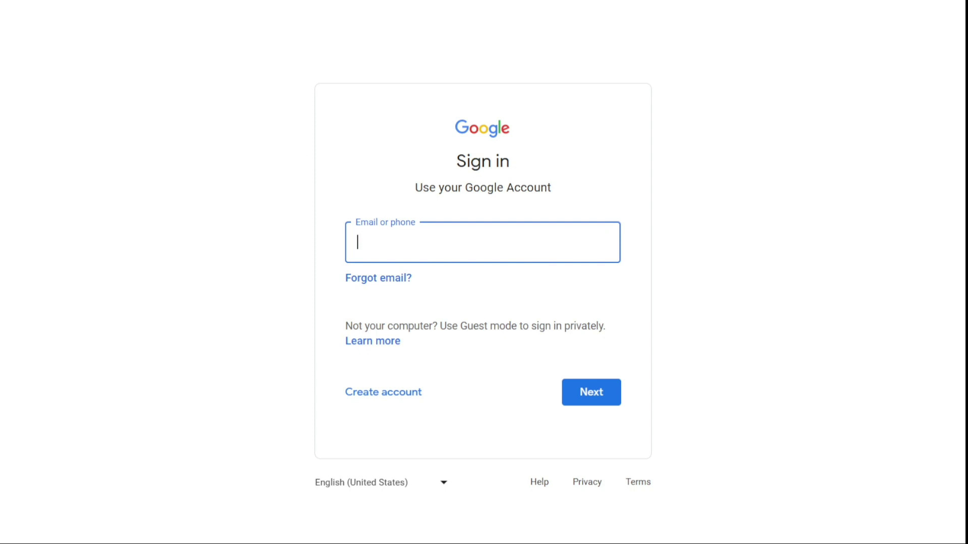
pyautogui.hotkey('ctrl', 'w')
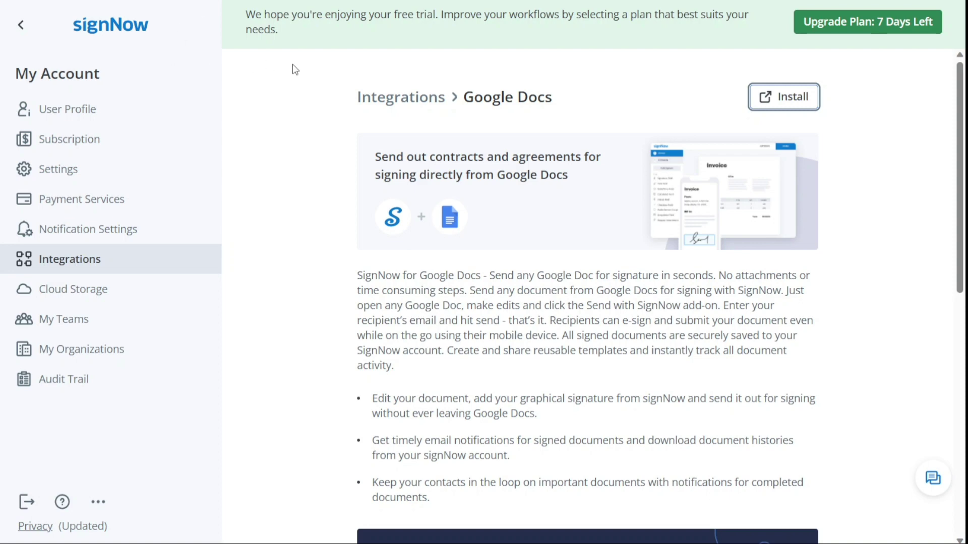
# Go back to the signNow Documents dashboard via the logo.
pyautogui.click(100, 32)
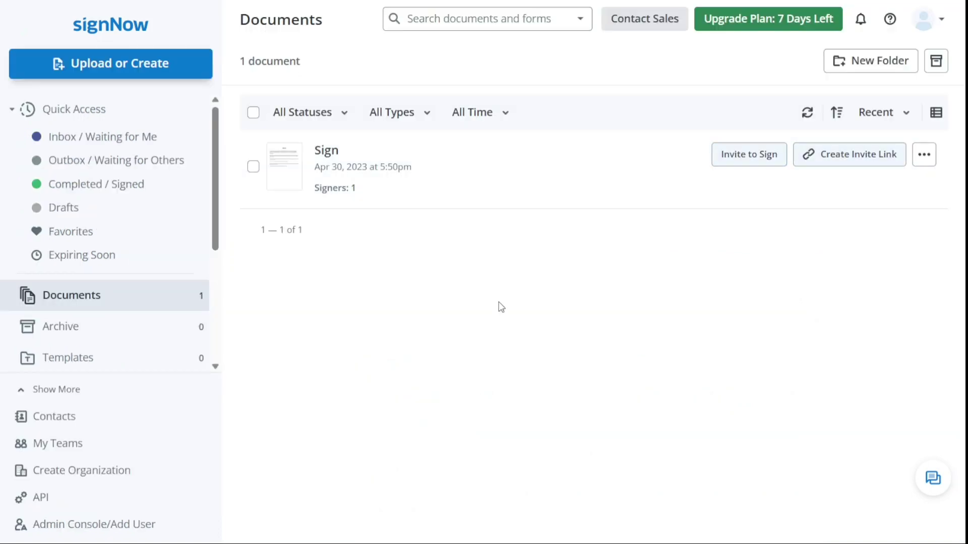